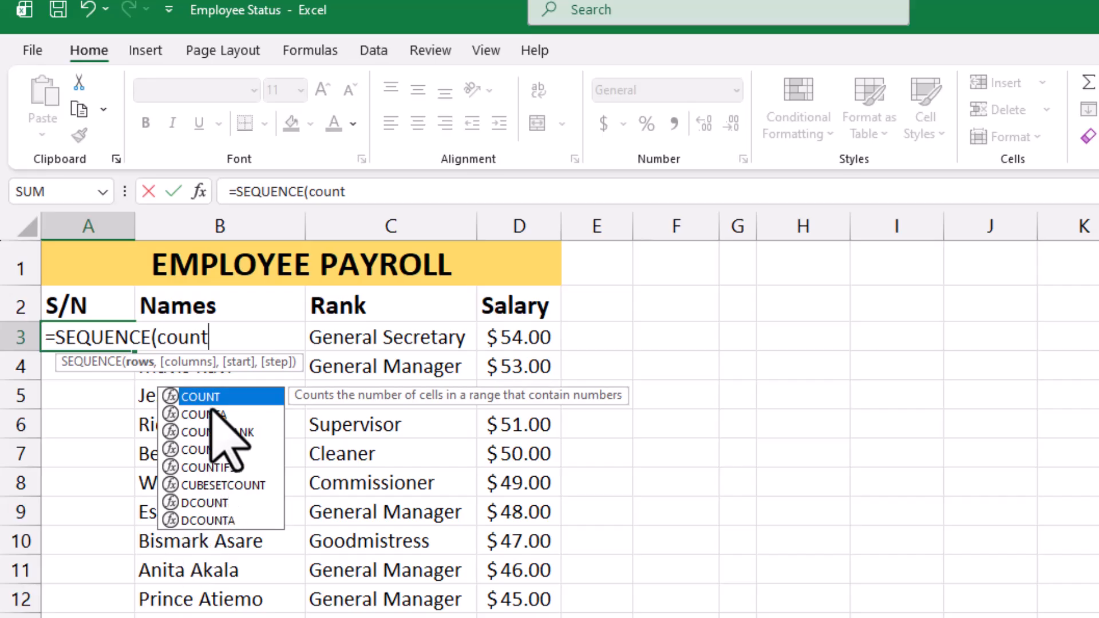
Complete the formula in A3 as =SEQUENCE(COUNTA(B3:B25)) and accept the proposed bracket correction.
double_click(202, 413)
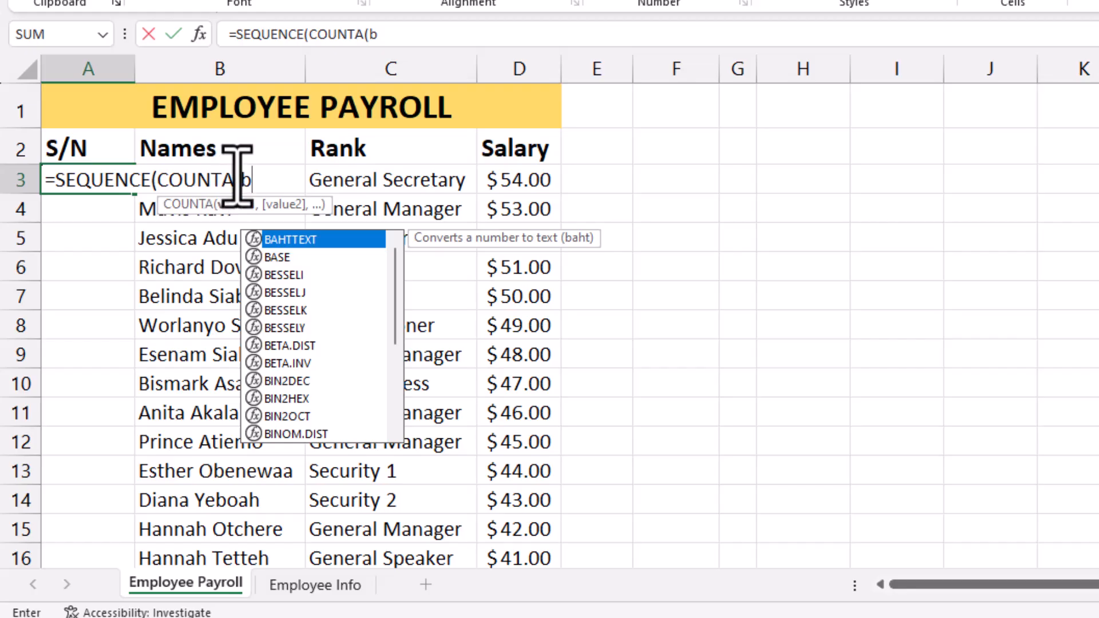
type("3:")
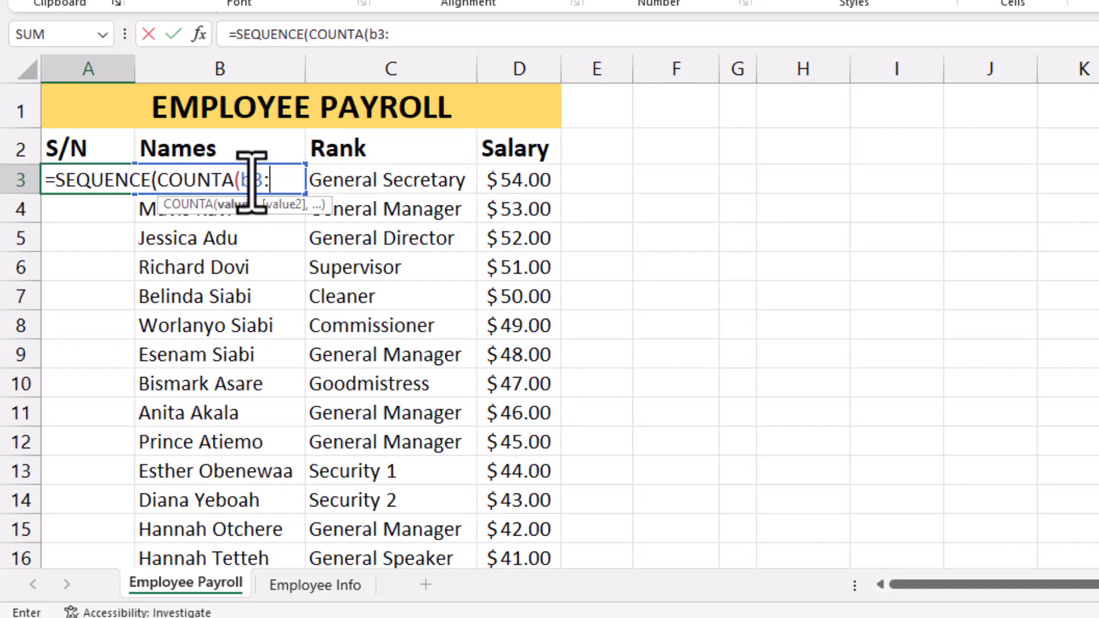
scroll(215, 338, "down", 3)
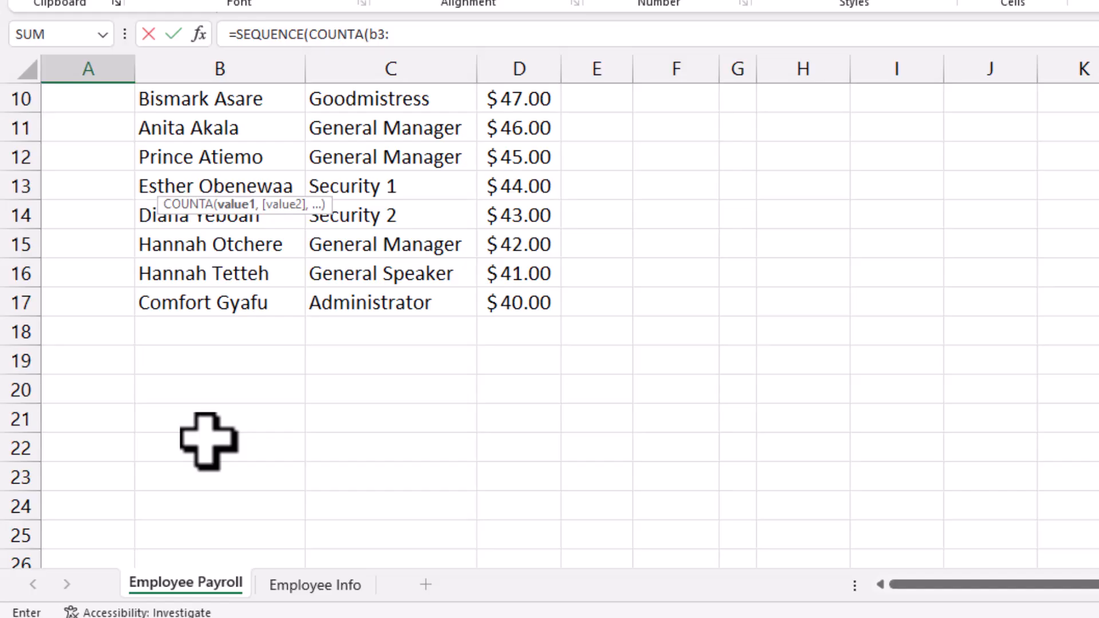
scroll(197, 478, "down", 2)
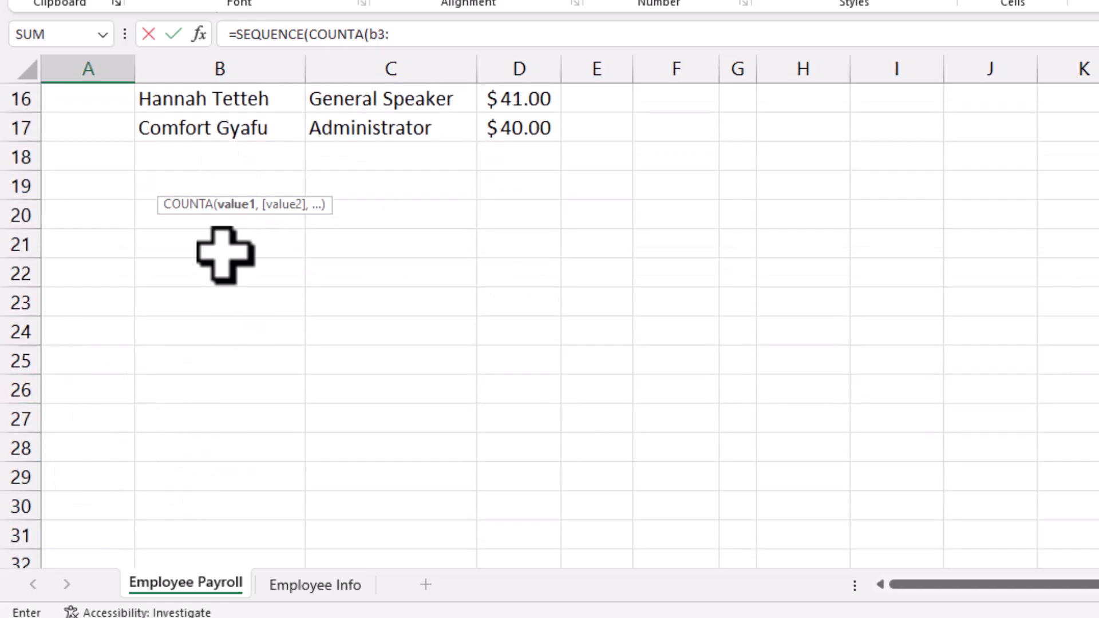
scroll(216, 315, "up", 5)
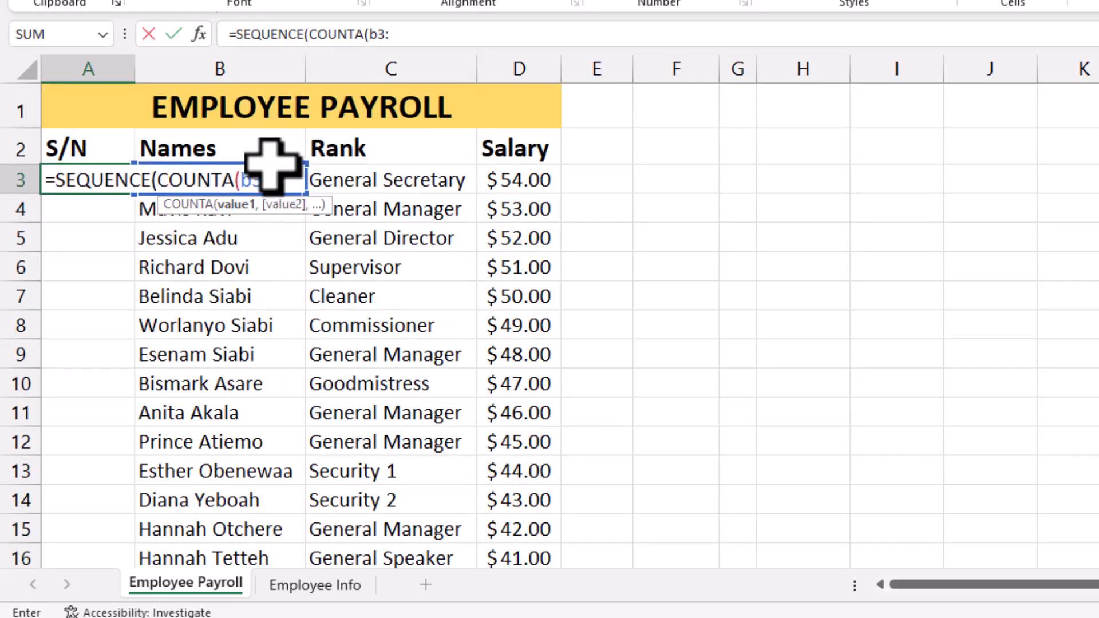
type("b25")
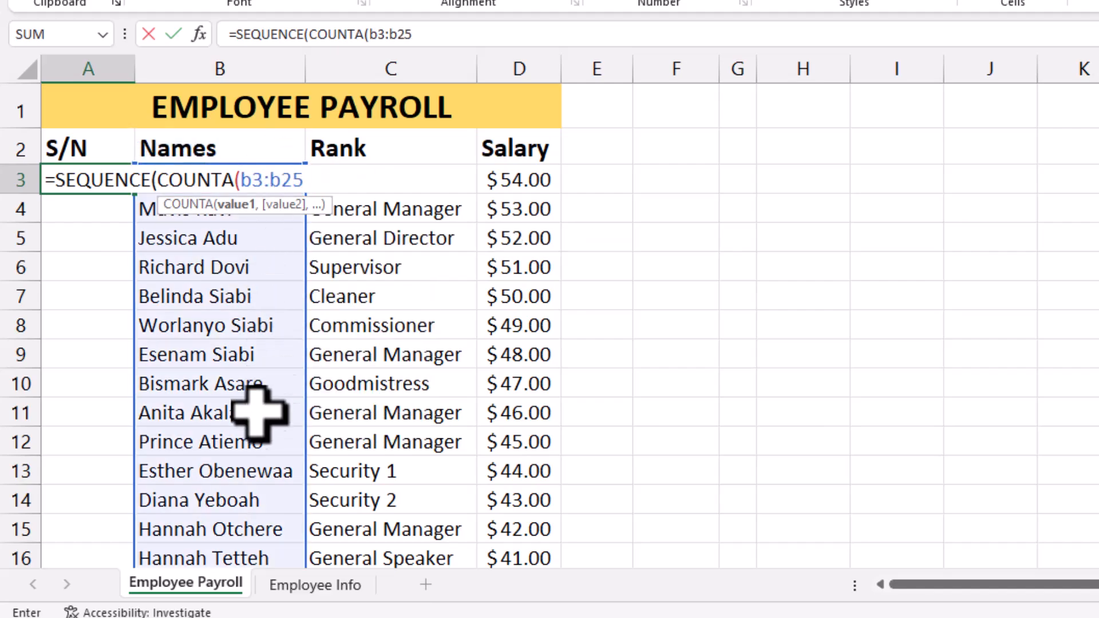
scroll(211, 289, "down", 4)
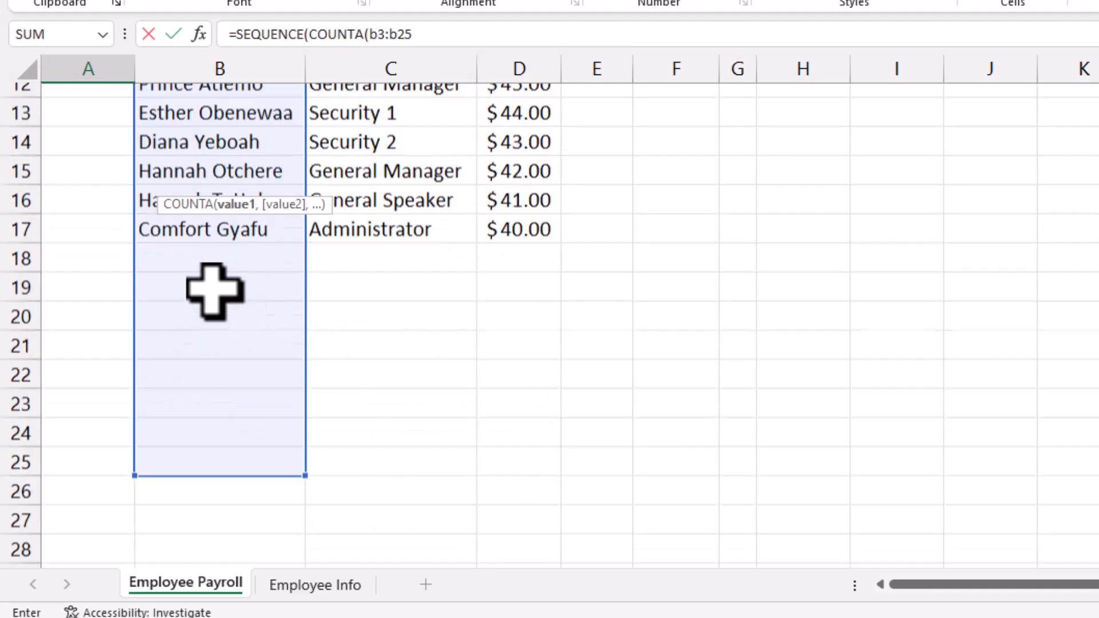
scroll(205, 429, "up", 2)
scroll(205, 430, "up", 2)
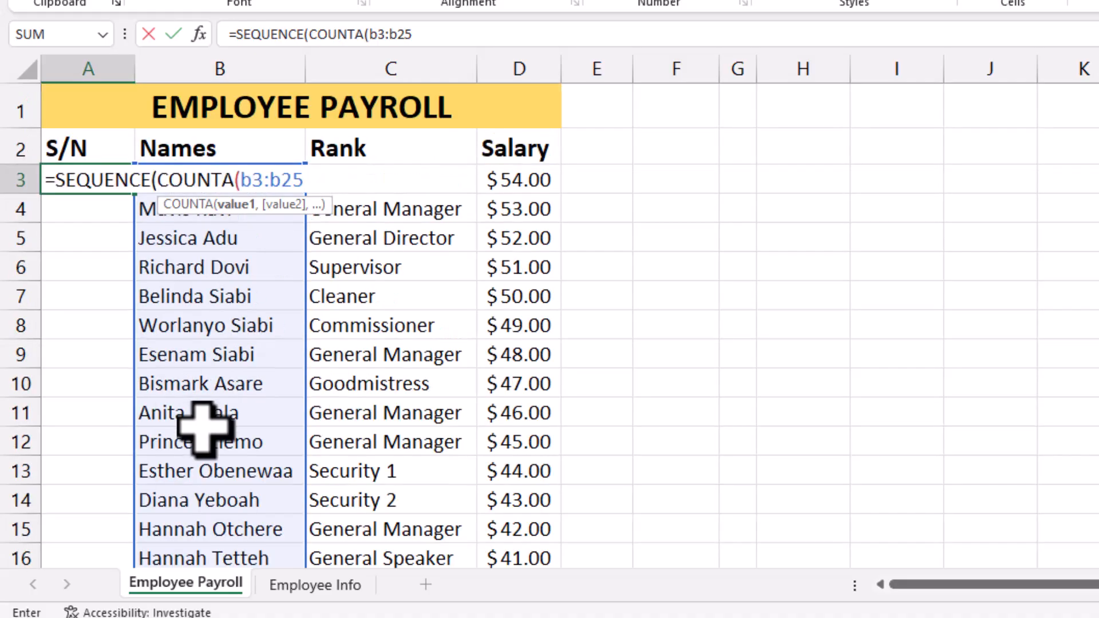
type(")")
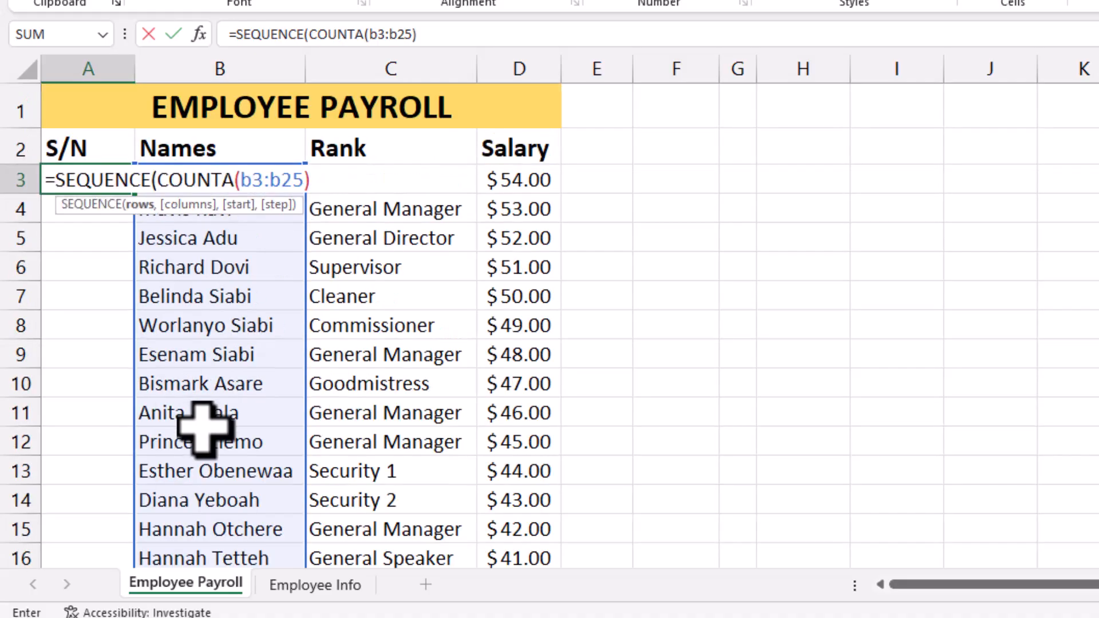
key("Return")
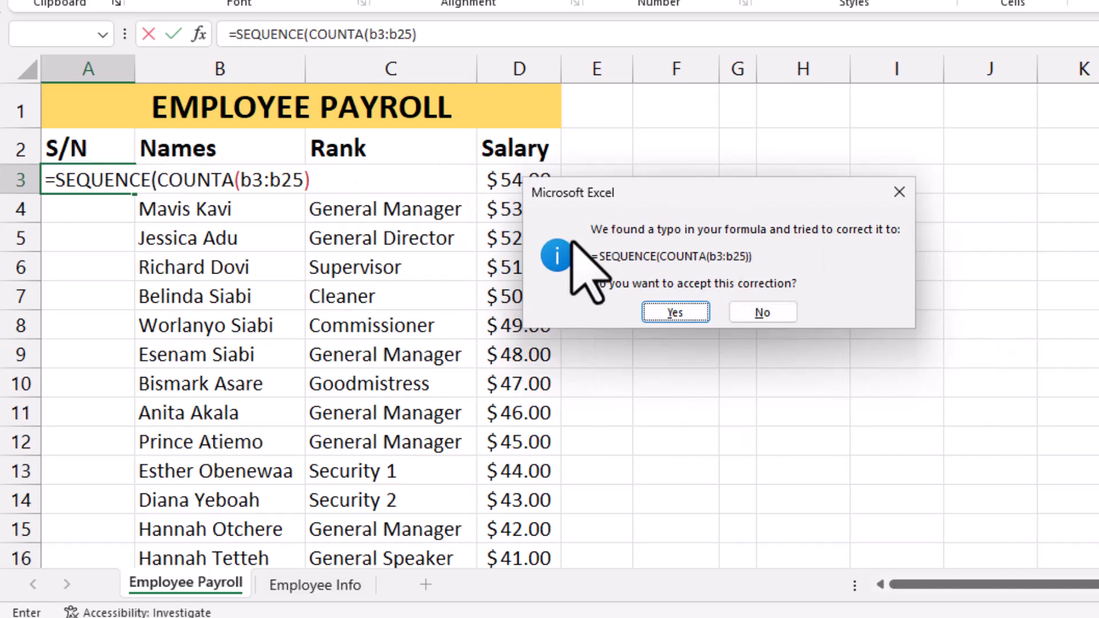
left_click(670, 312)
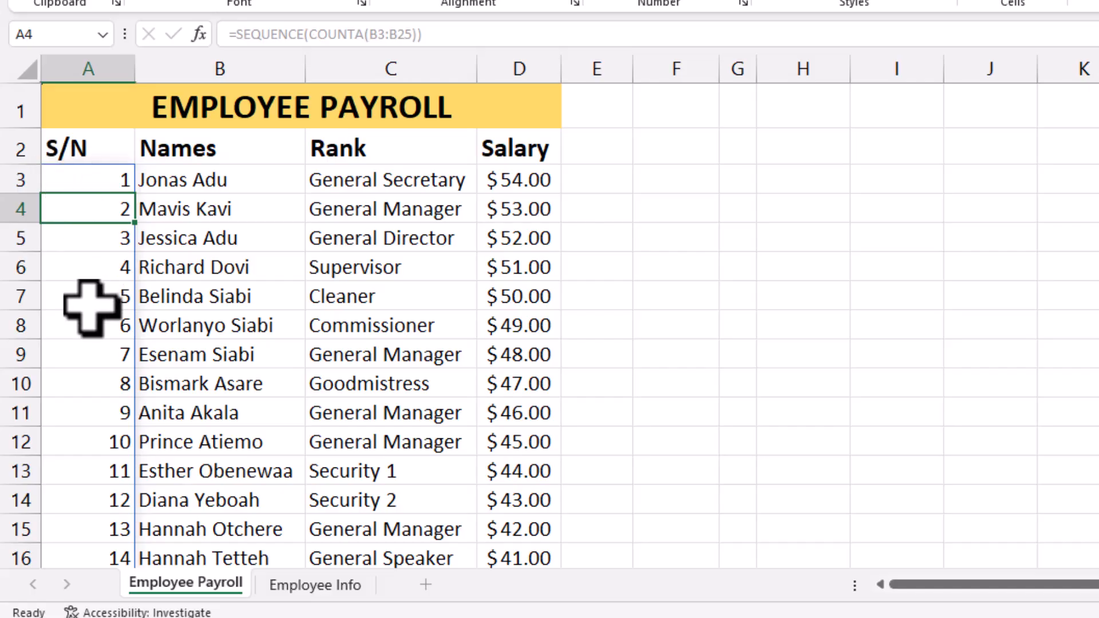
Enter an additional employee's first name in B18 below the list to test the automatic numbering.
scroll(89, 306, "down", 3)
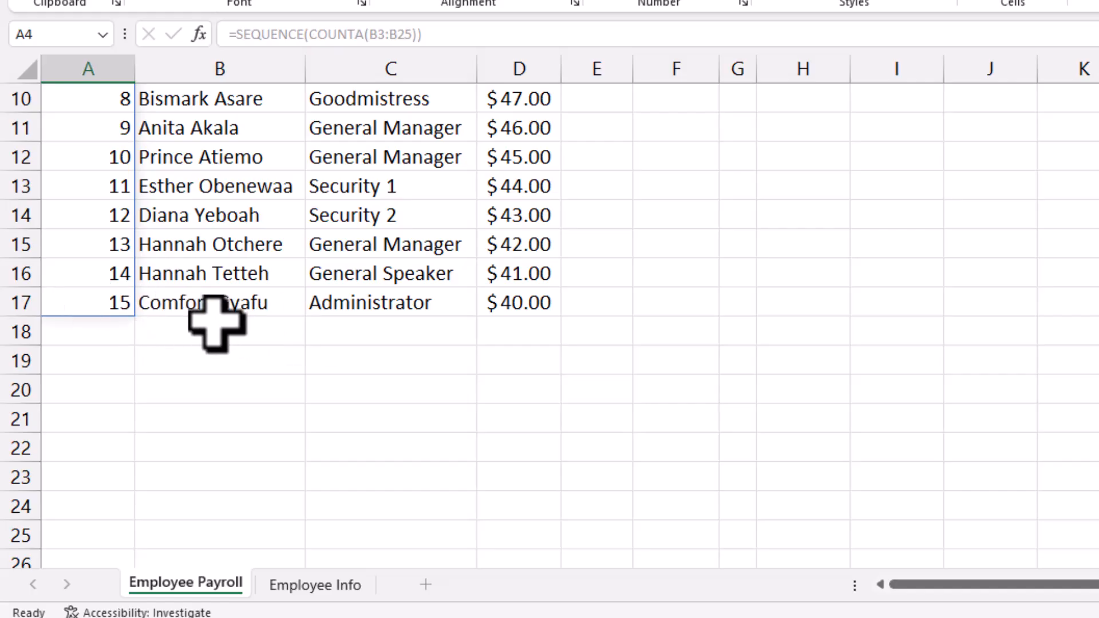
scroll(216, 323, "up", 3)
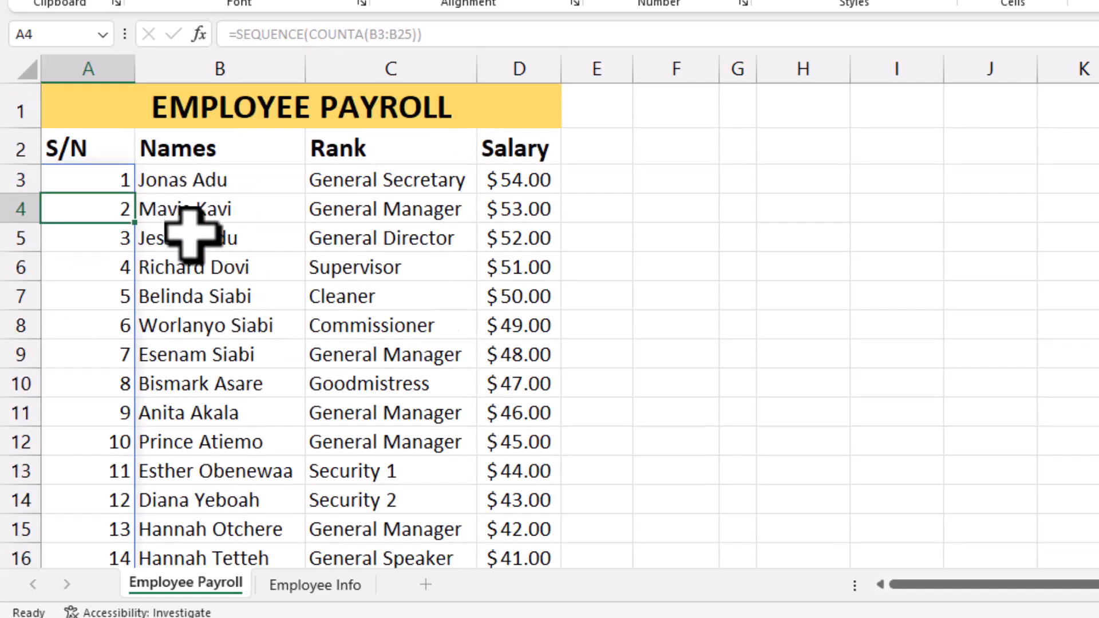
scroll(192, 258, "down", 3)
left_click(213, 335)
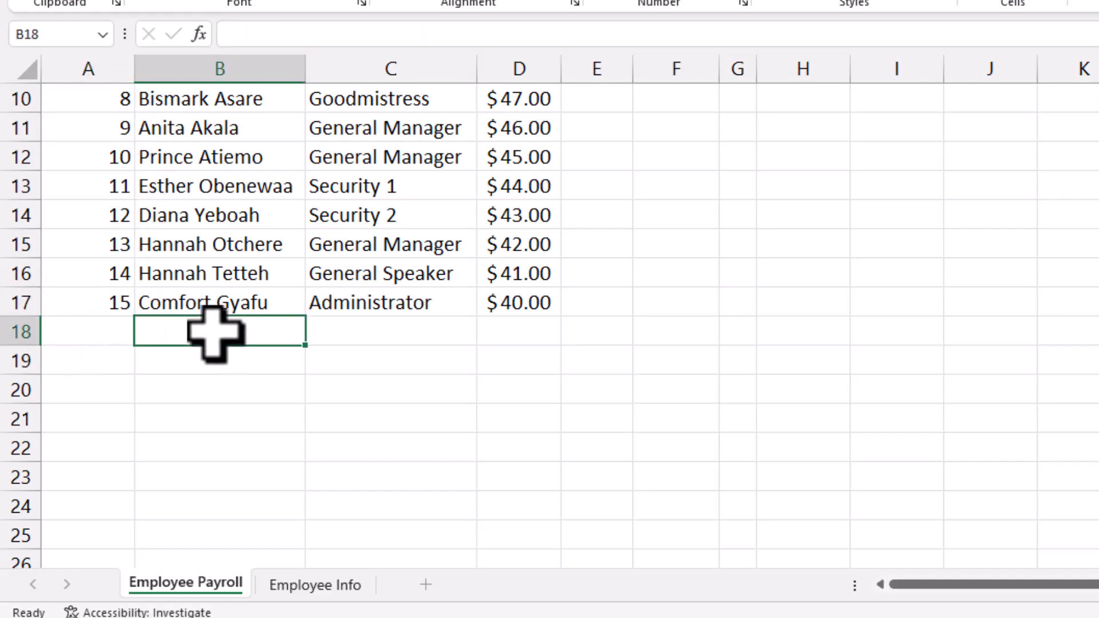
type("Gifty")
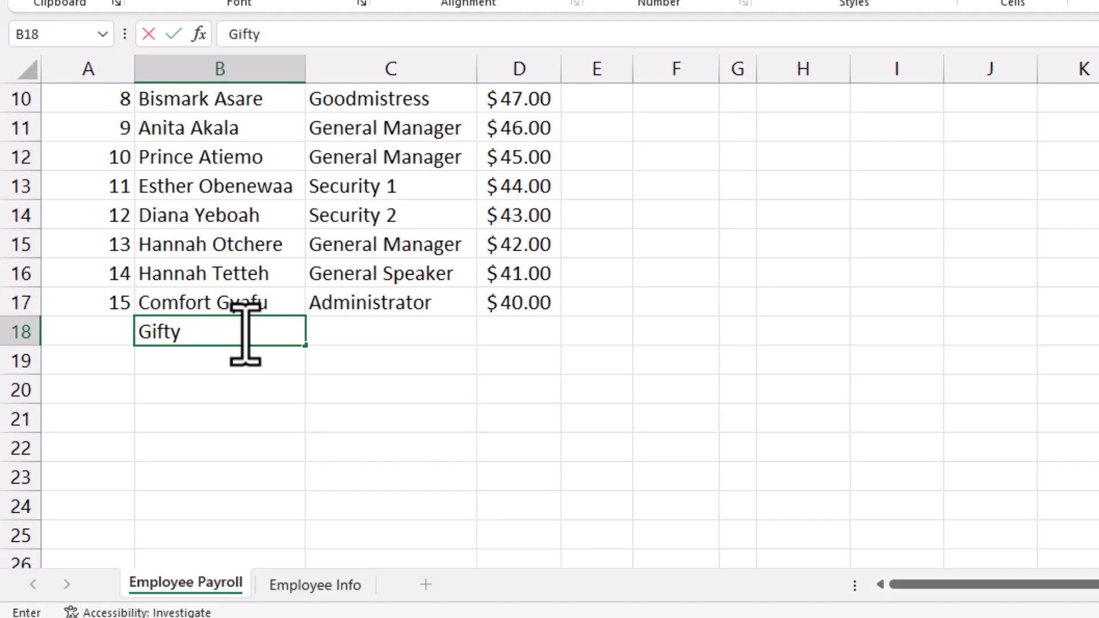
key("Return")
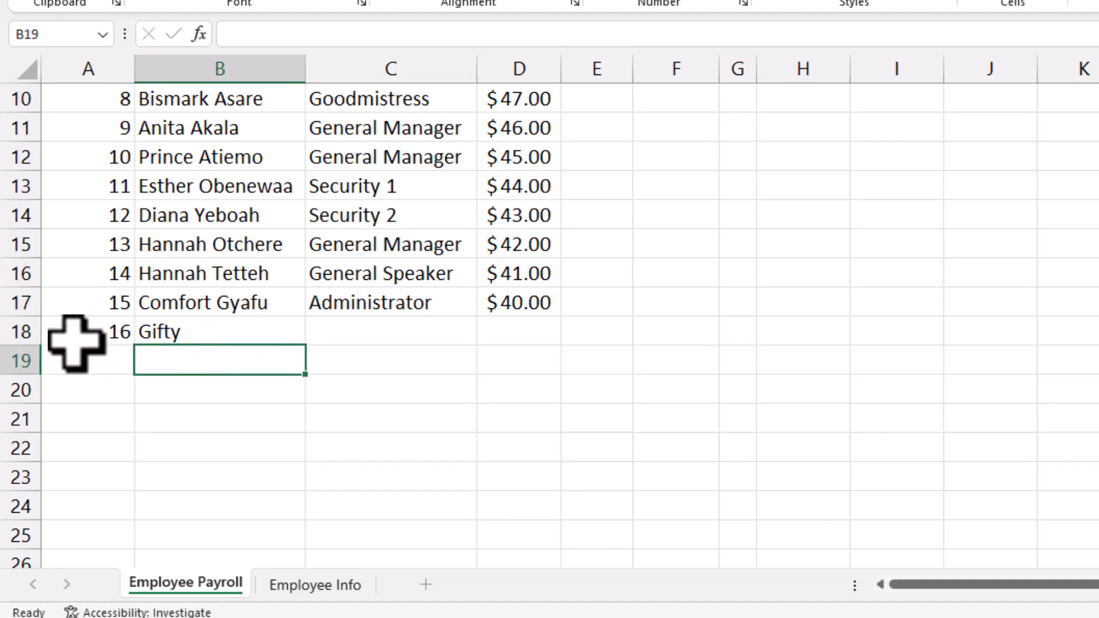
Delete the test name from B18 and clear the serial numbers under the S/N header.
left_click(212, 339)
key("Delete")
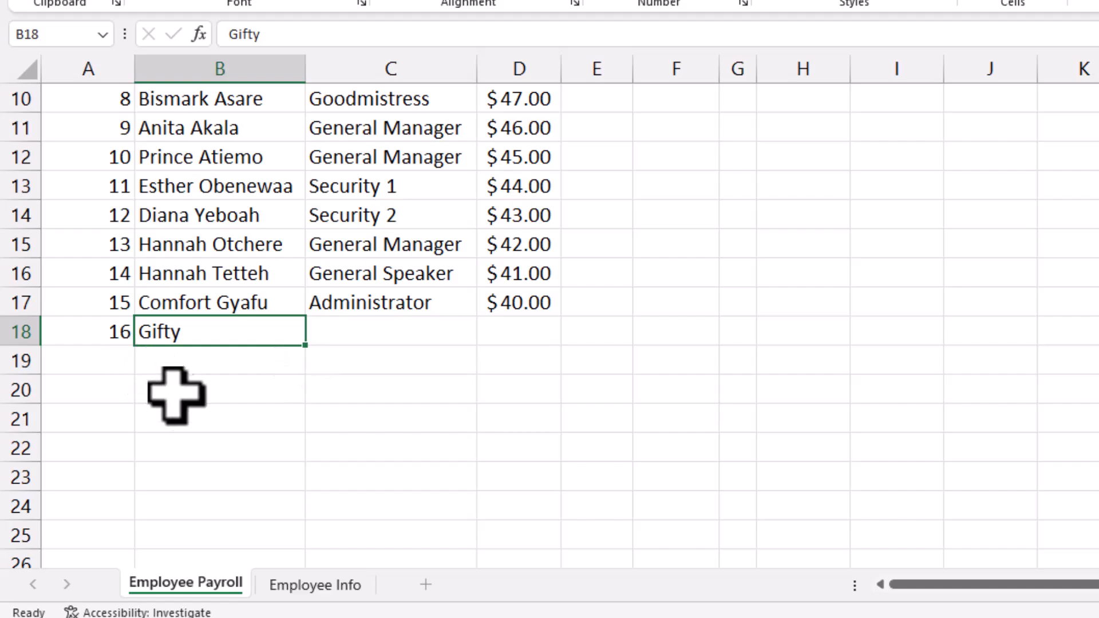
scroll(182, 422, "up", 3)
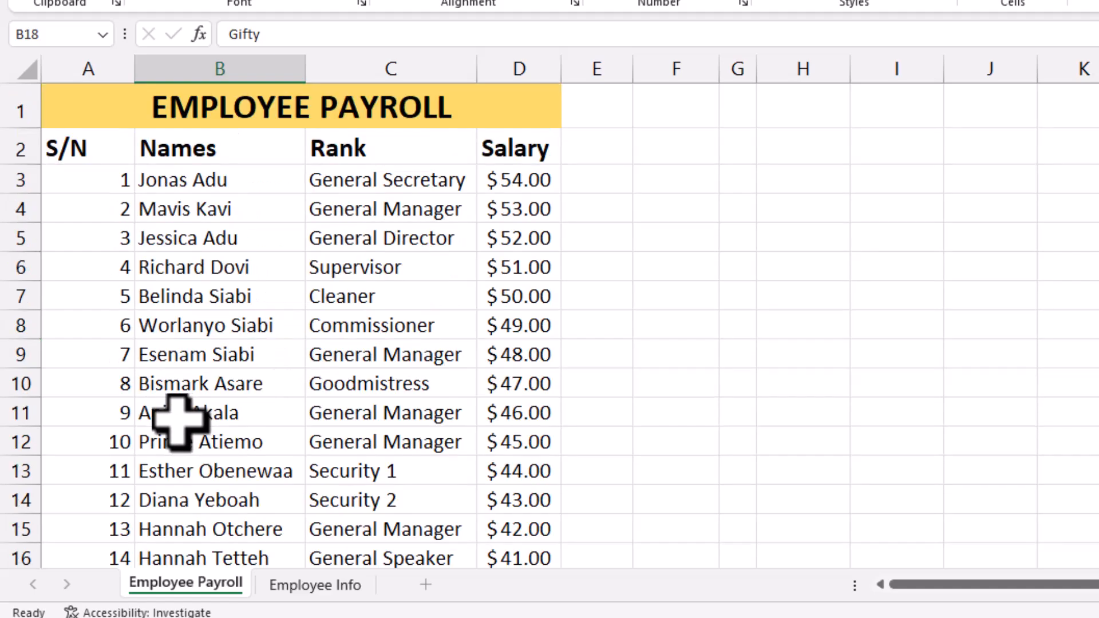
left_click_drag(91, 179, 93, 471)
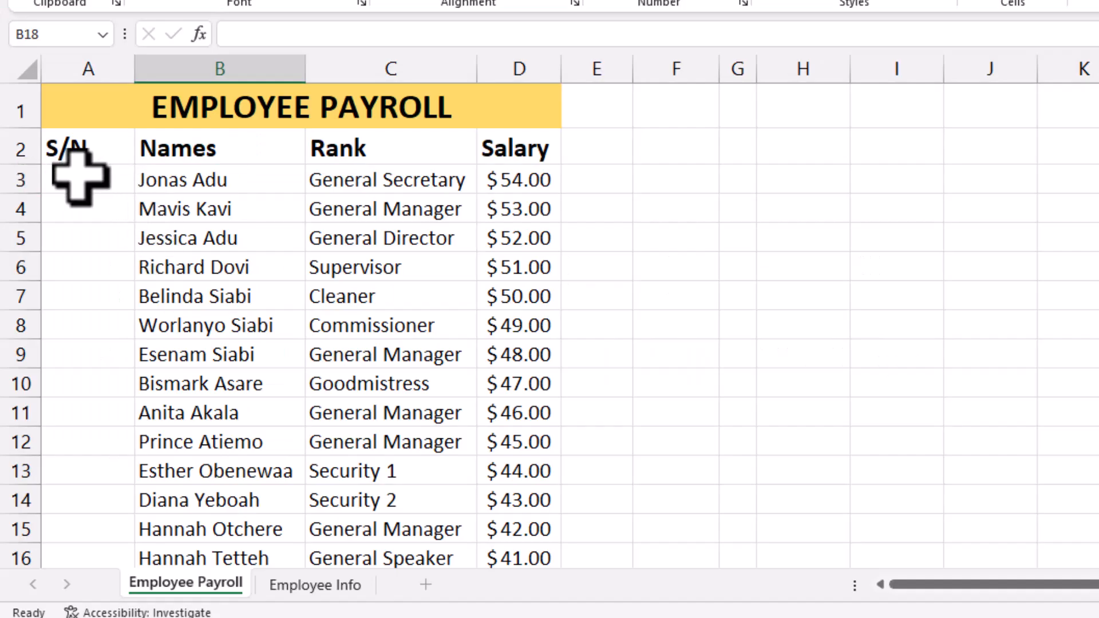
Enter 1 in A3 and 2 in A4, and fill the number series down alongside the employee names.
left_click(80, 179)
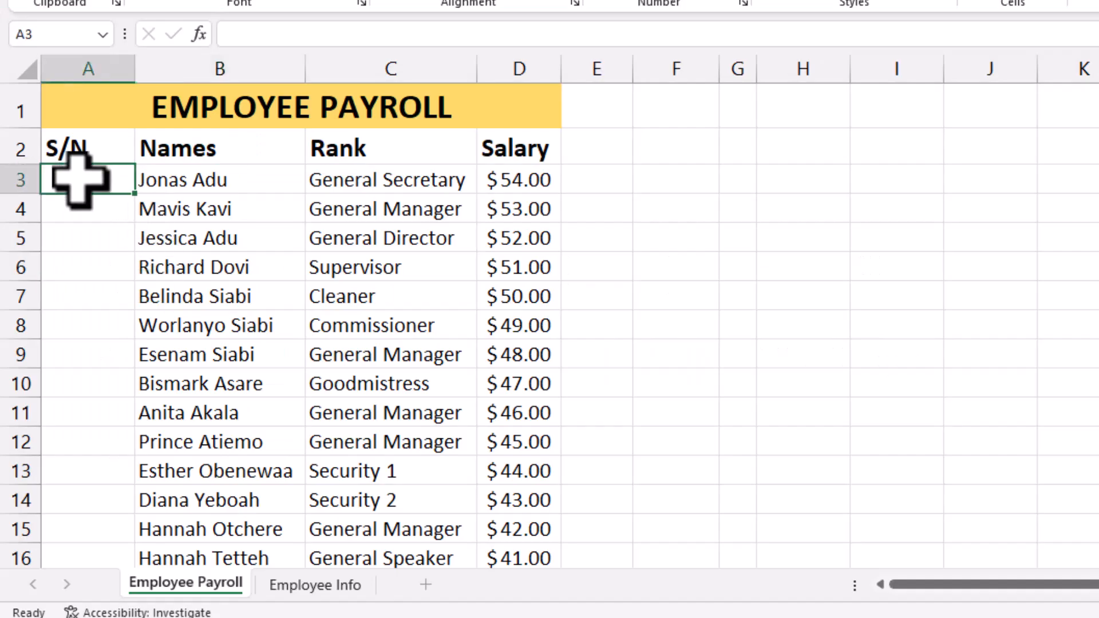
type("1")
key("Return")
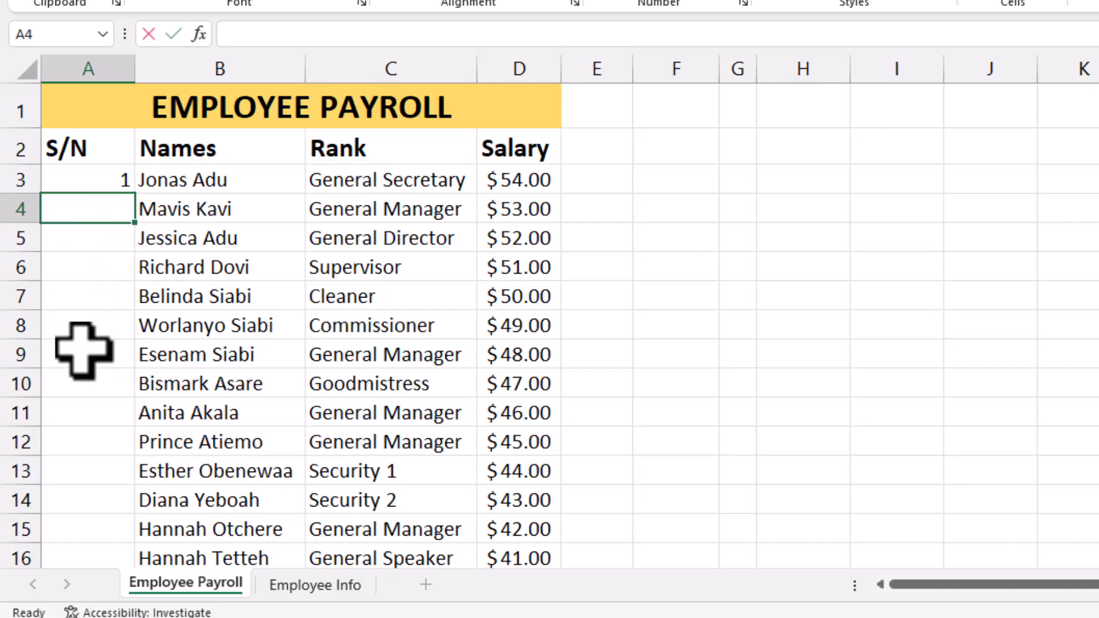
key("Return")
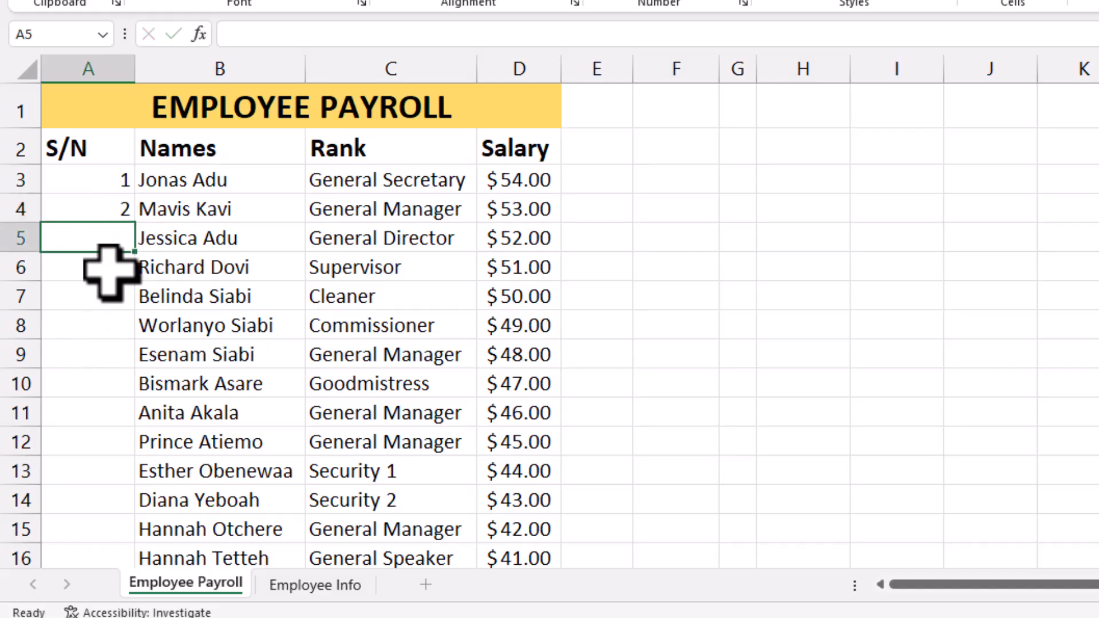
left_click_drag(102, 178, 98, 218)
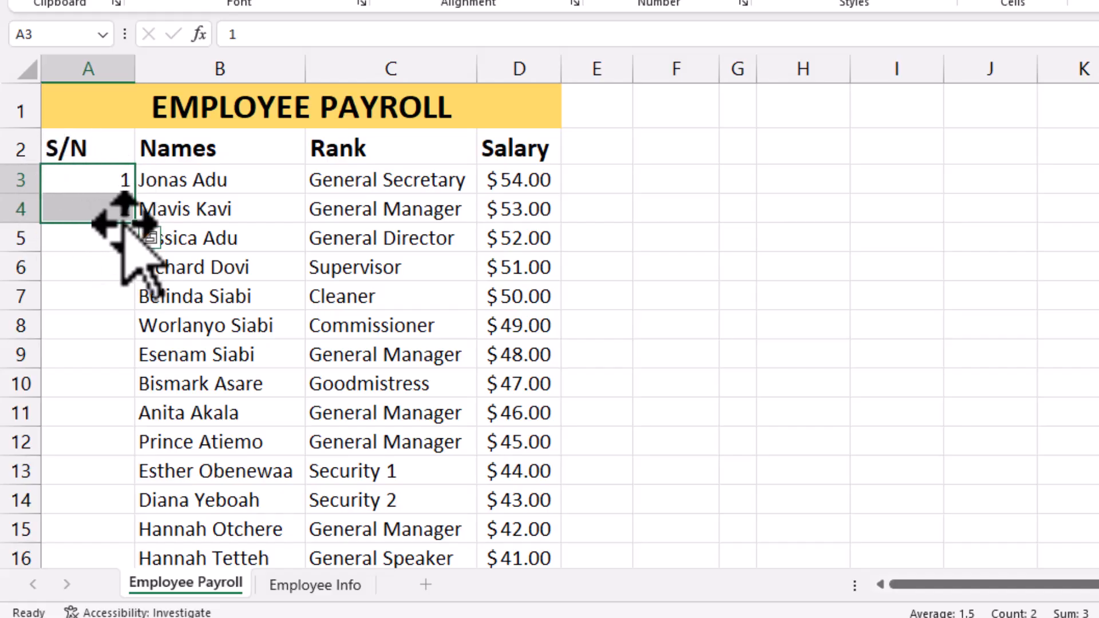
left_click_drag(136, 225, 135, 484)
Center the serial numbers in column A and the S/N header in A2.
scroll(115, 527, "up", 1)
scroll(114, 528, "up", 1)
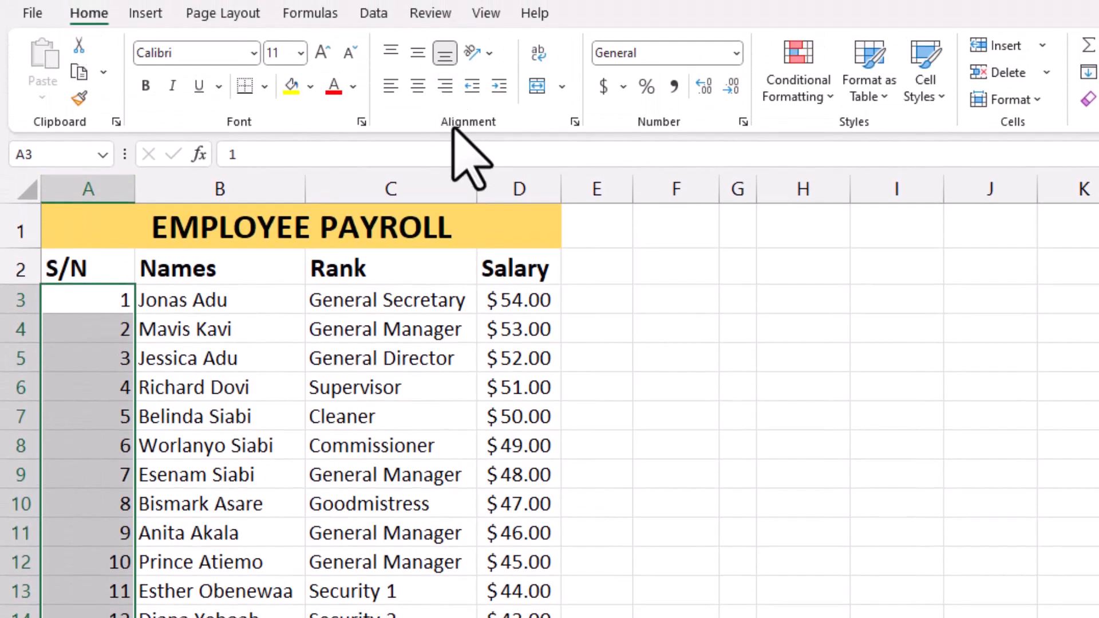
left_click(418, 86)
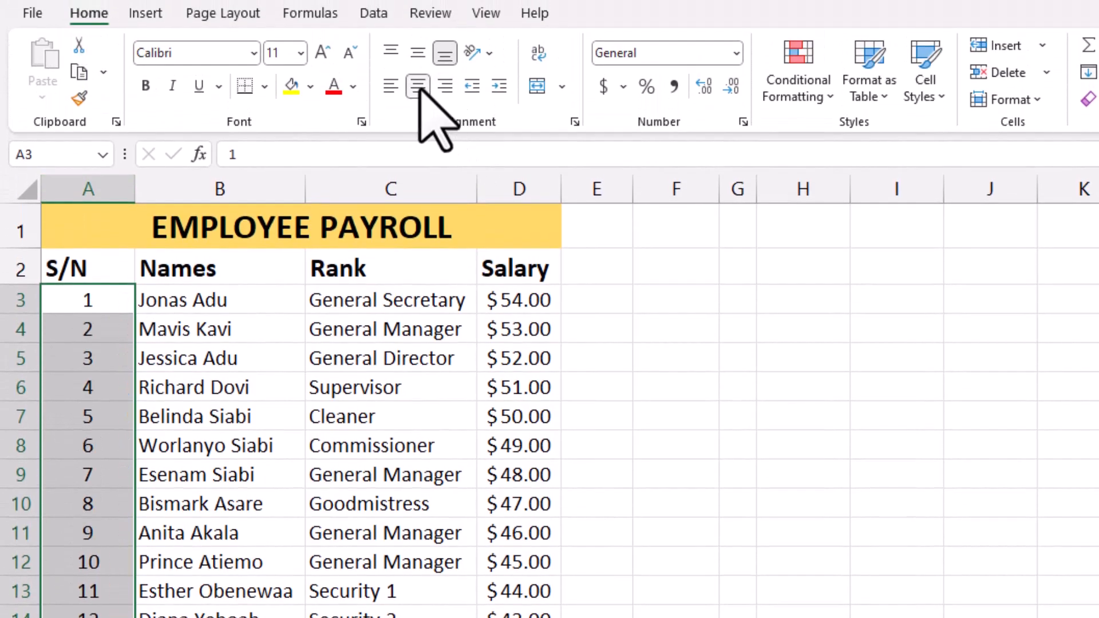
left_click(73, 274)
left_click(418, 87)
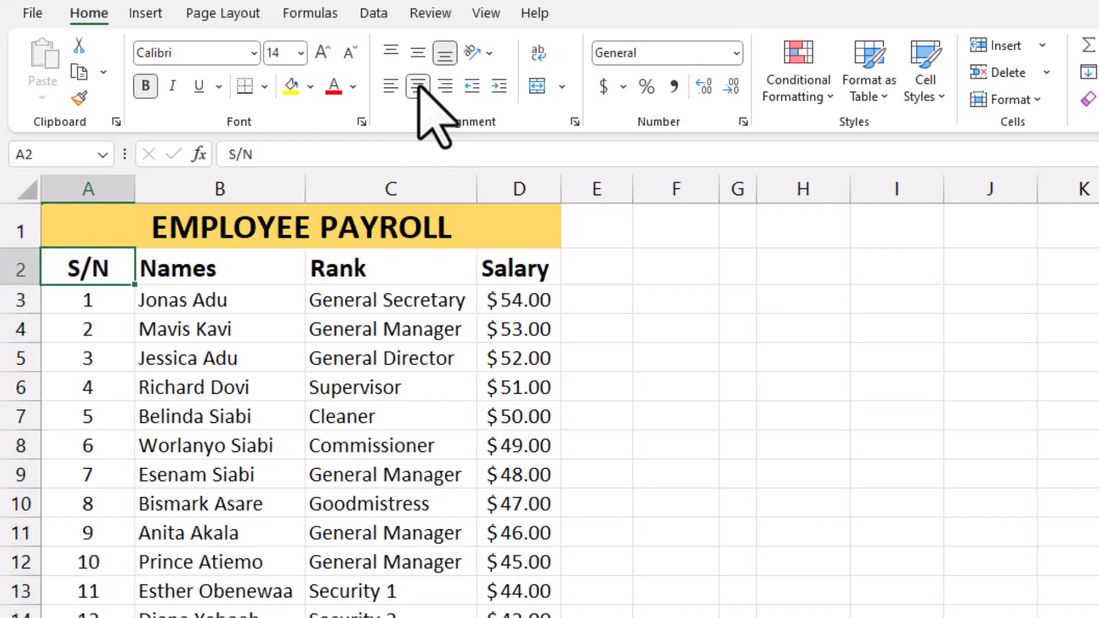
Left-align the S/N header together with the serial numbers below it.
left_click_drag(81, 283, 85, 617)
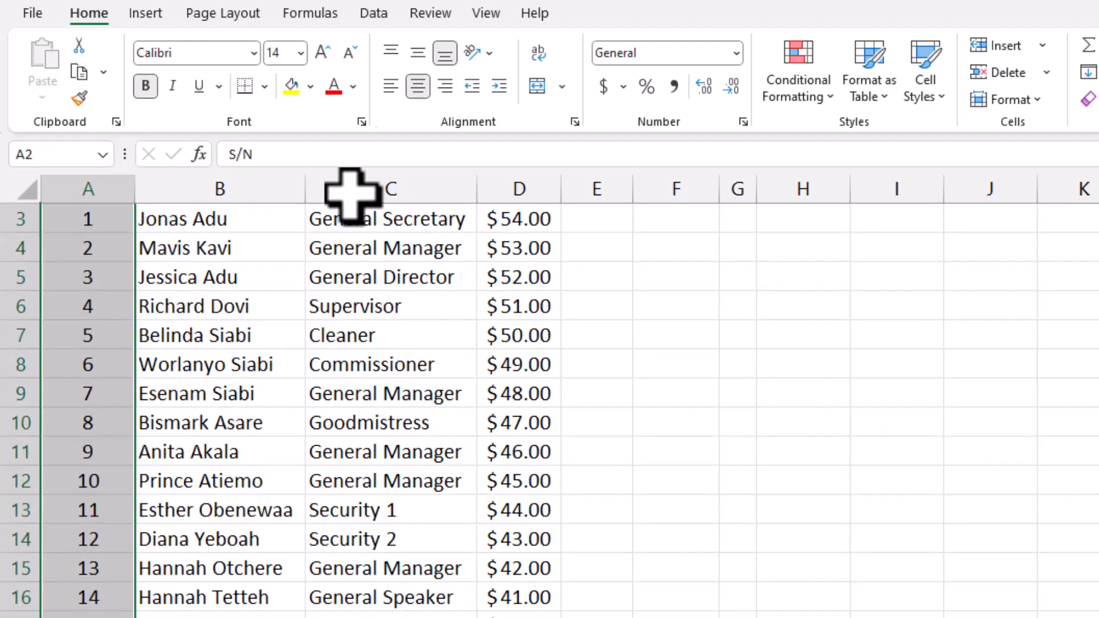
left_click(390, 87)
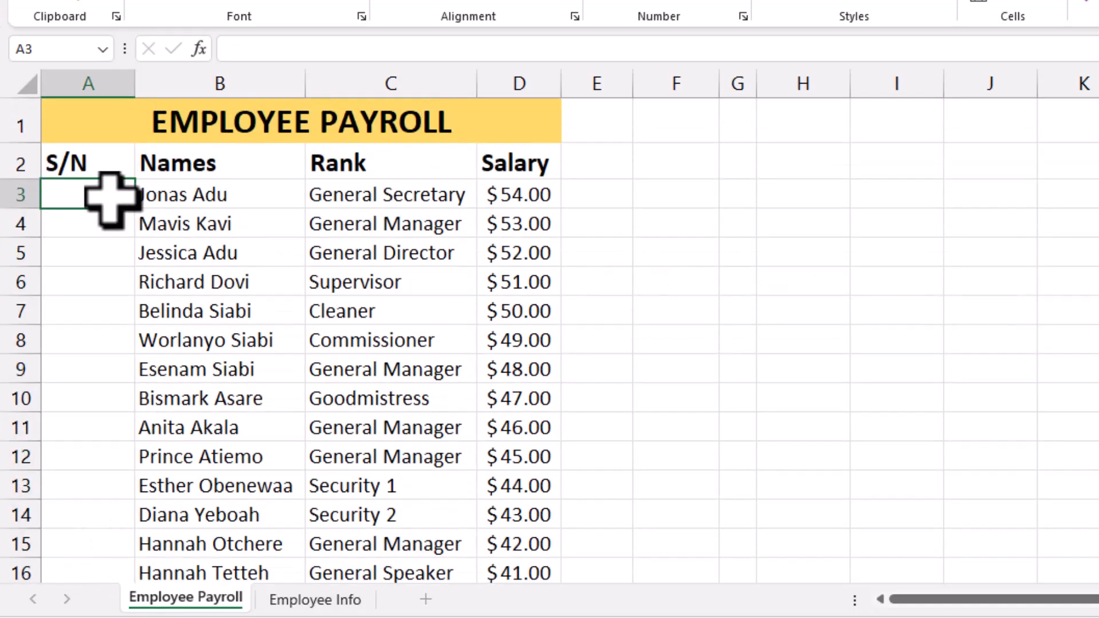
Enter 1 in A3, 2 in A4 and the formula =A4+1 in A5.
type("1")
key("Return")
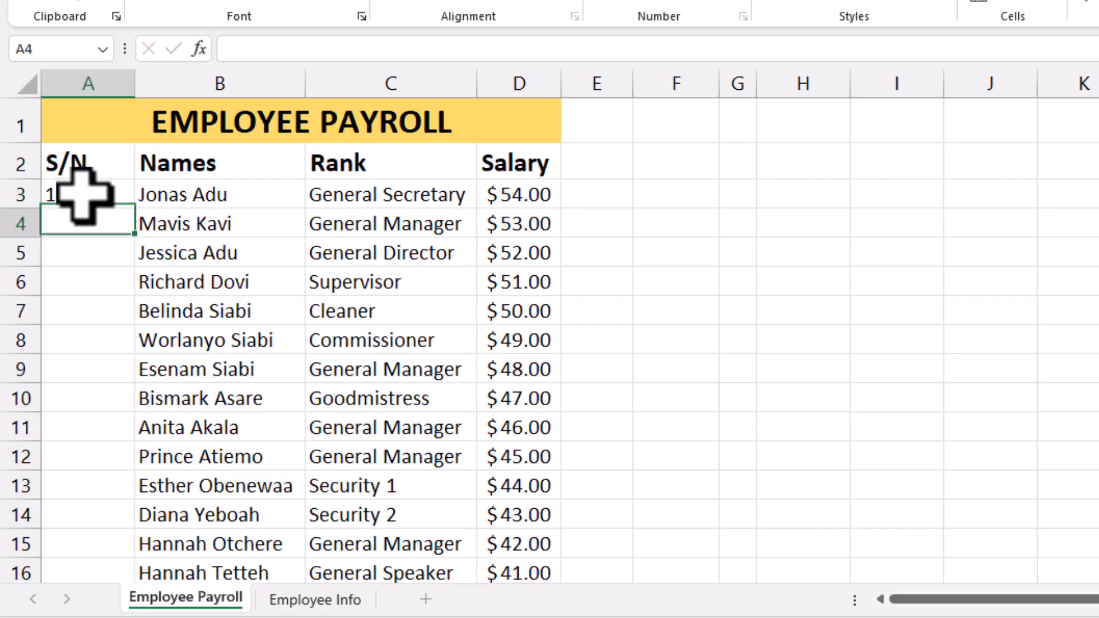
type("2")
key("Return")
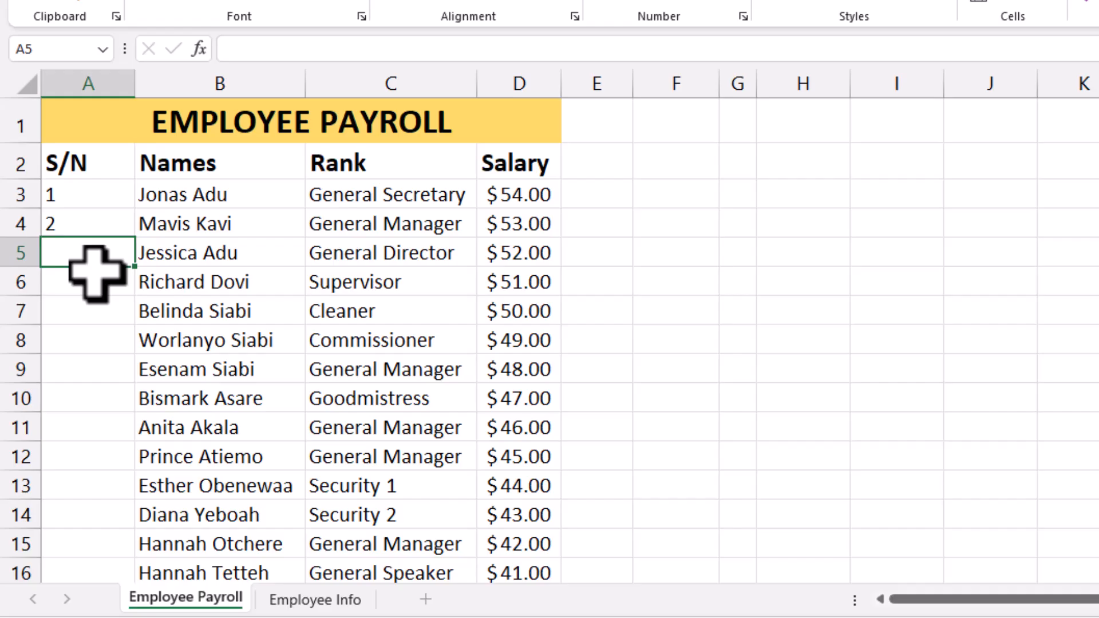
type("=")
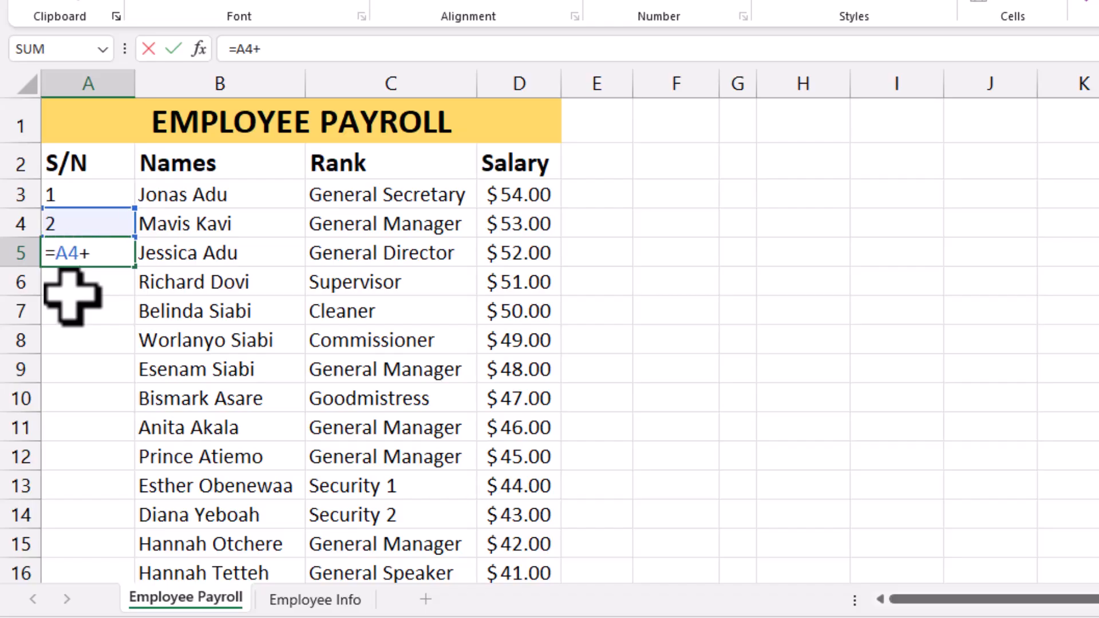
key("Return")
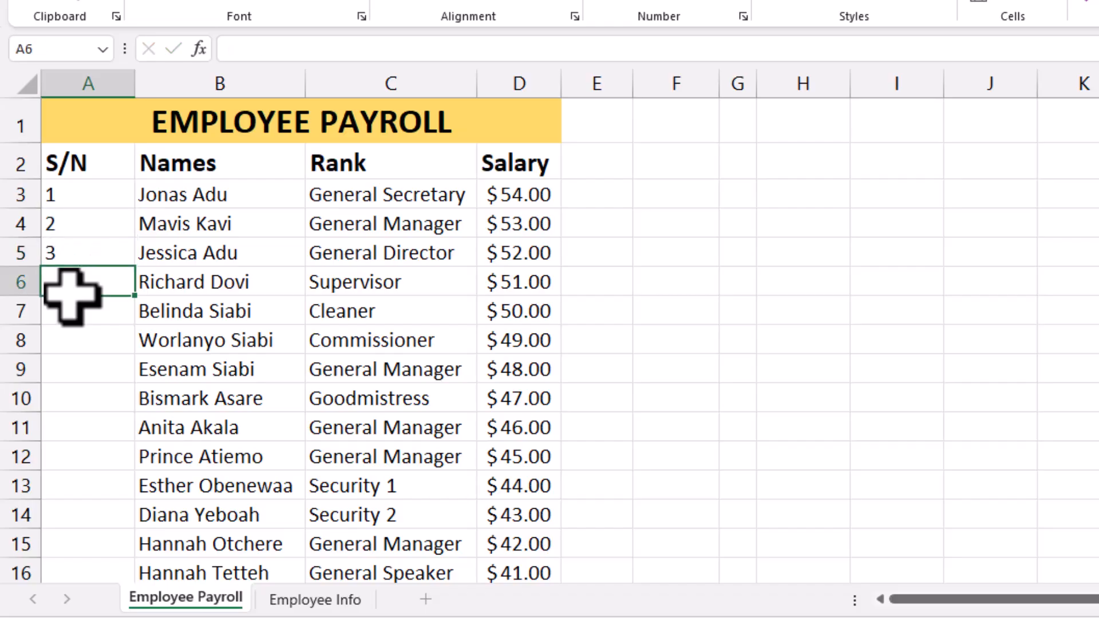
Fill the A5 formula down column A through A23, past the last employee name.
left_click(72, 255)
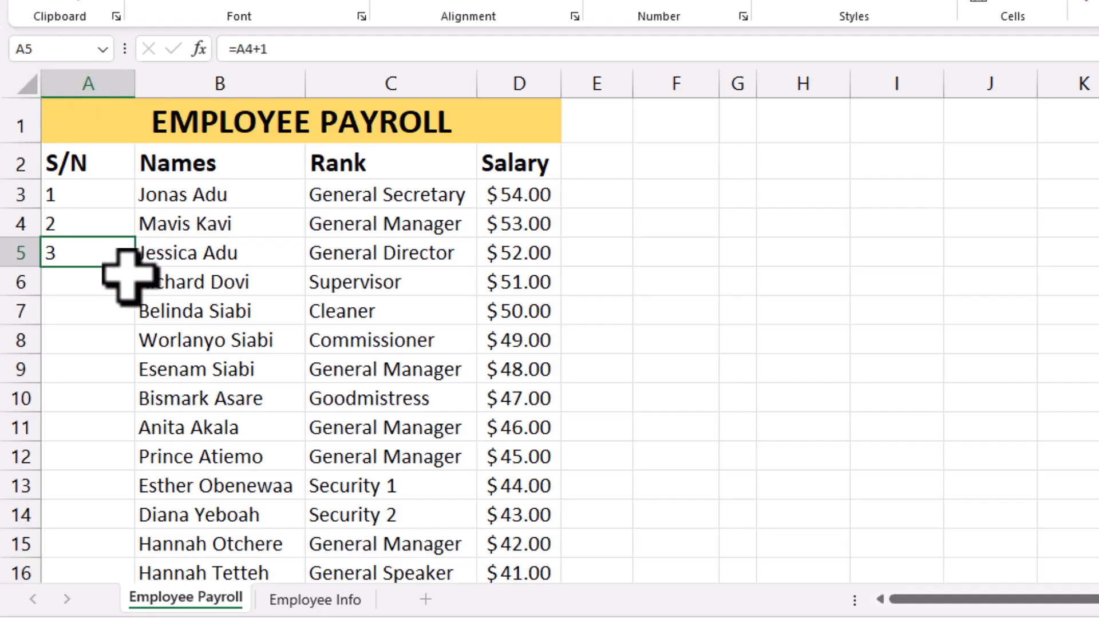
left_click_drag(134, 268, 92, 537)
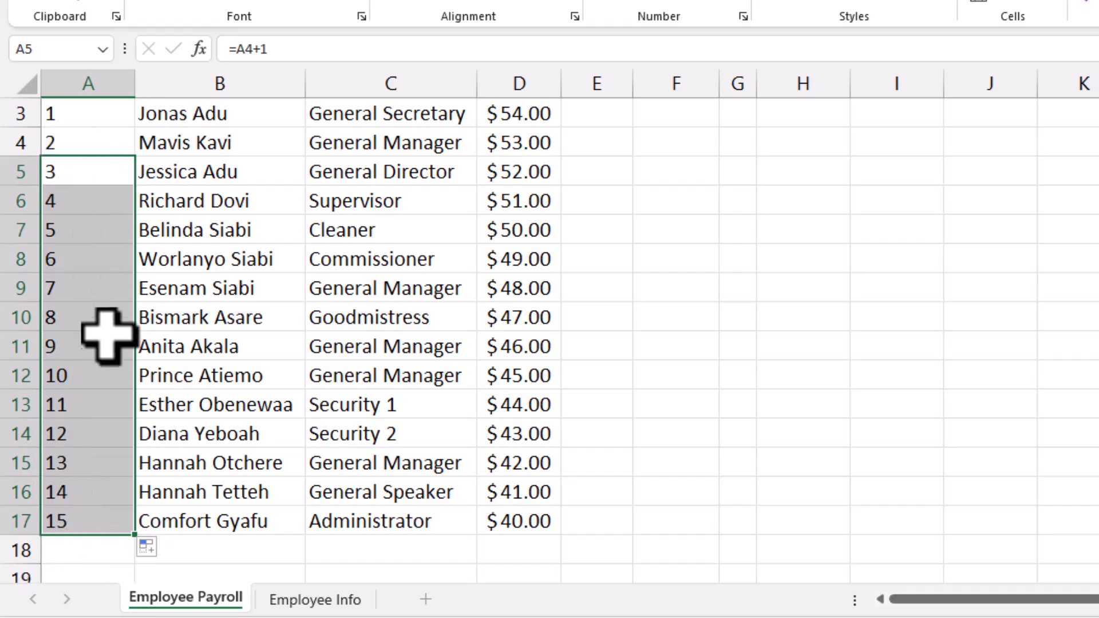
scroll(105, 320, "down", 2)
left_click_drag(135, 359, 108, 535)
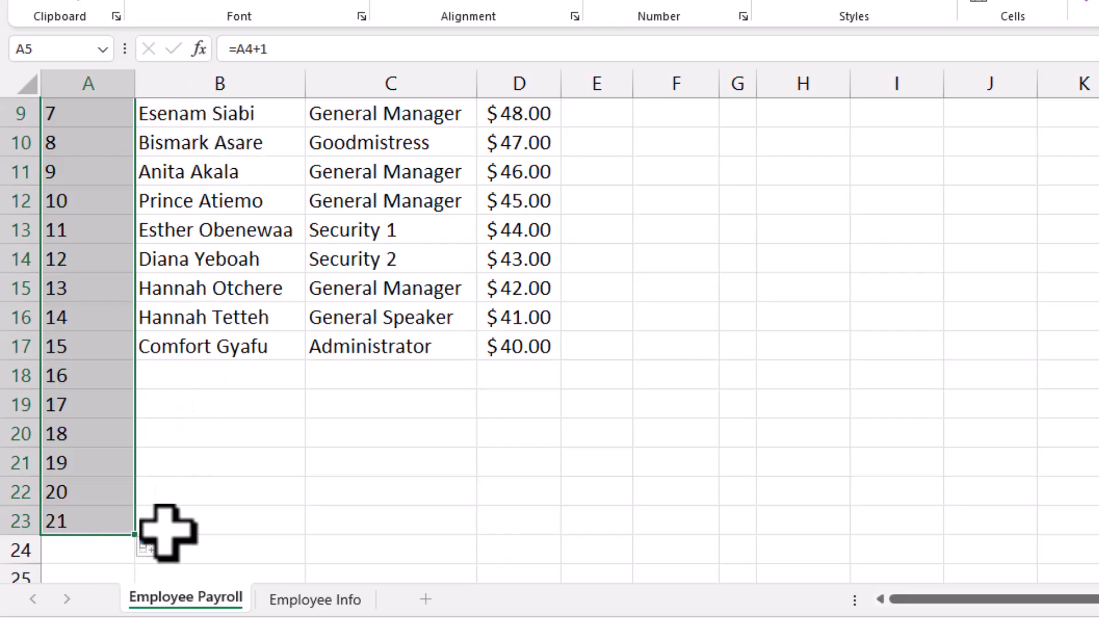
Clear the serial numbers from column A, from A3 down past the last employee row.
scroll(168, 532, "up", 3)
left_click_drag(86, 194, 86, 282)
left_click_drag(81, 196, 87, 544)
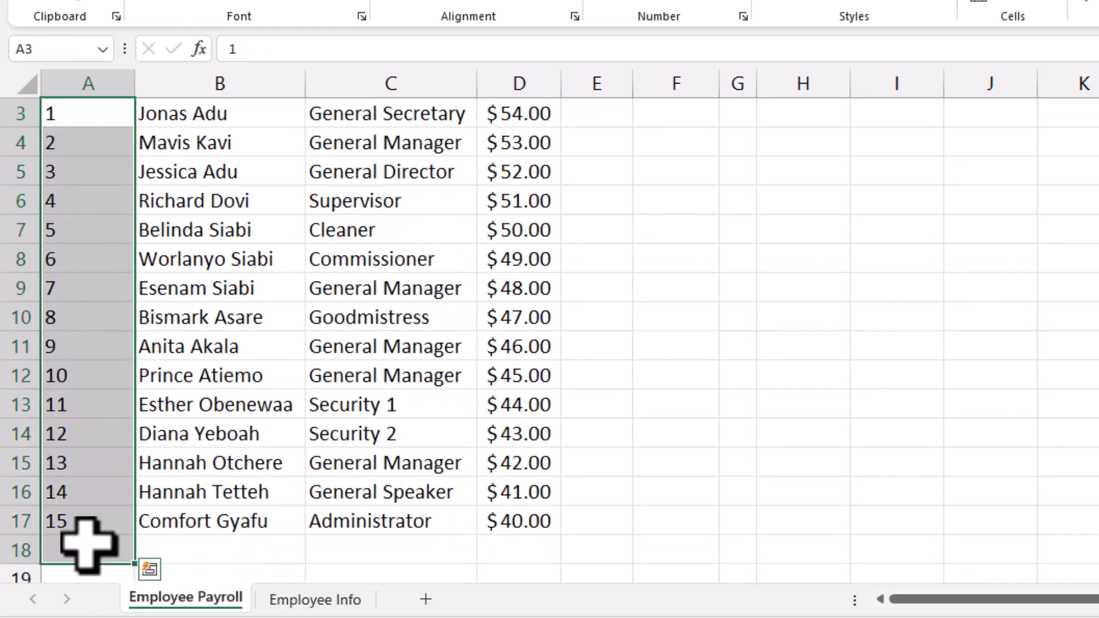
key("Delete")
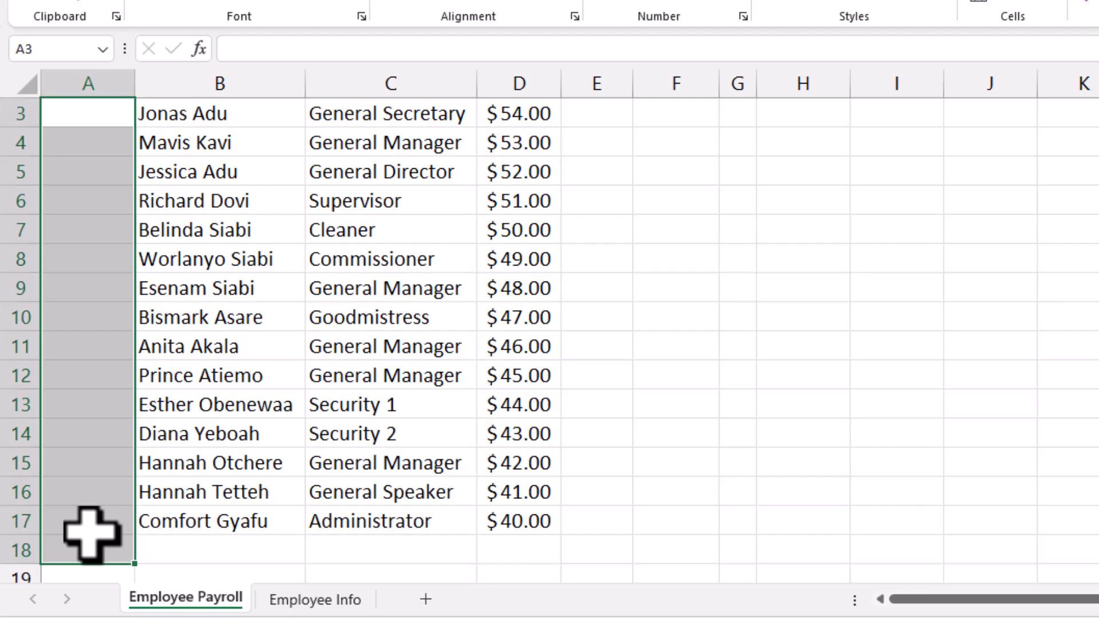
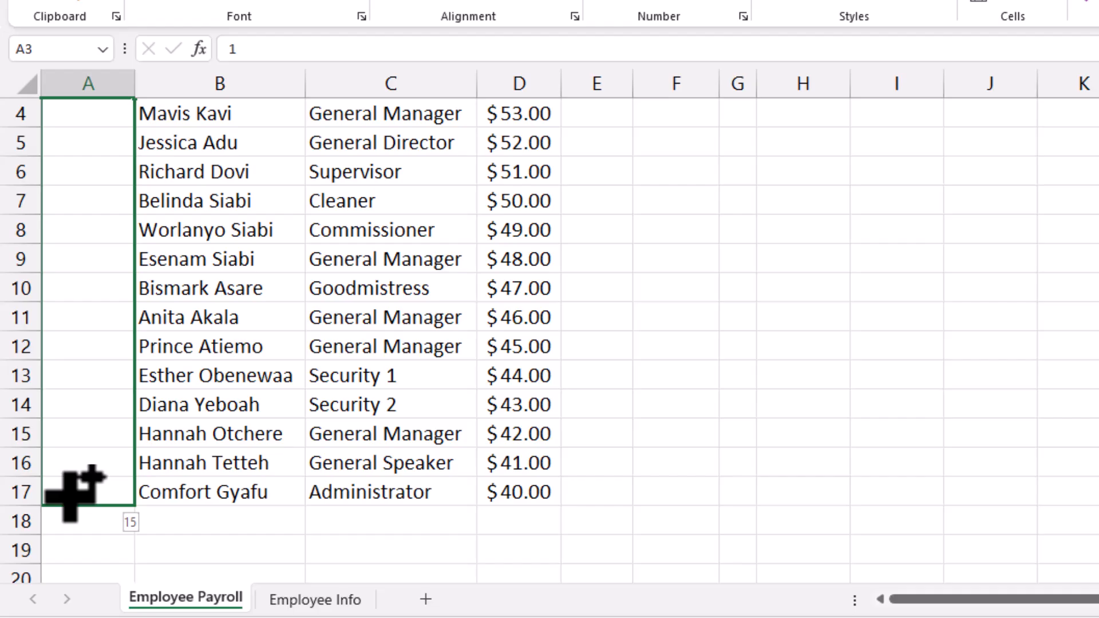
Fill consecutive serial numbers from the 1 in A3 down to A17.
left_click_drag(70, 493, 70, 494)
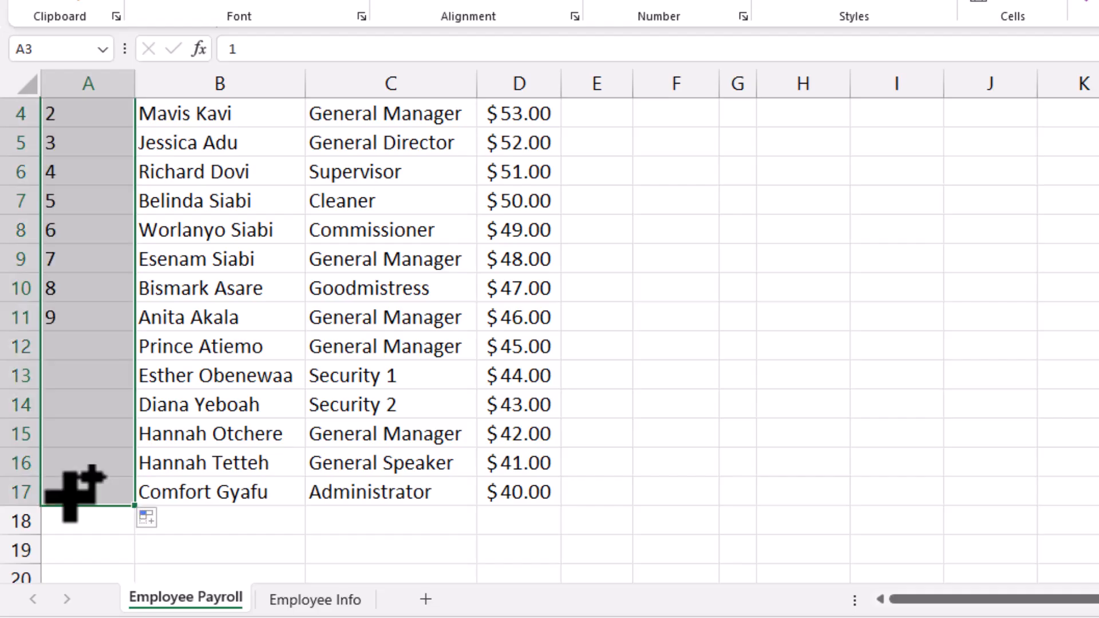
scroll(88, 412, "up", 1)
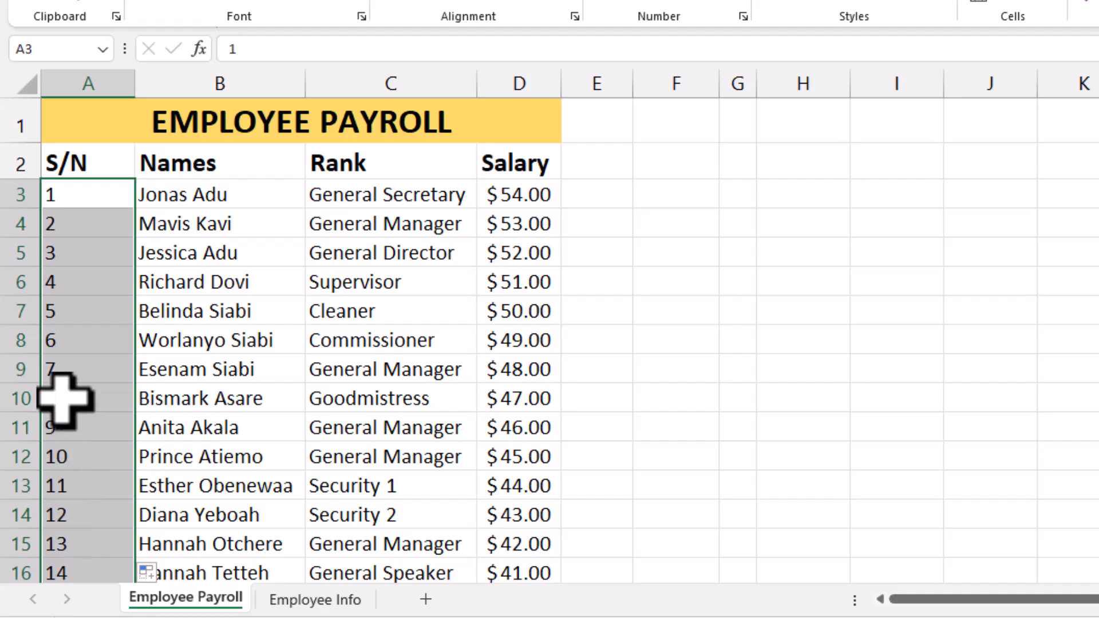
scroll(90, 487, "down", 3)
scroll(90, 487, "up", 3)
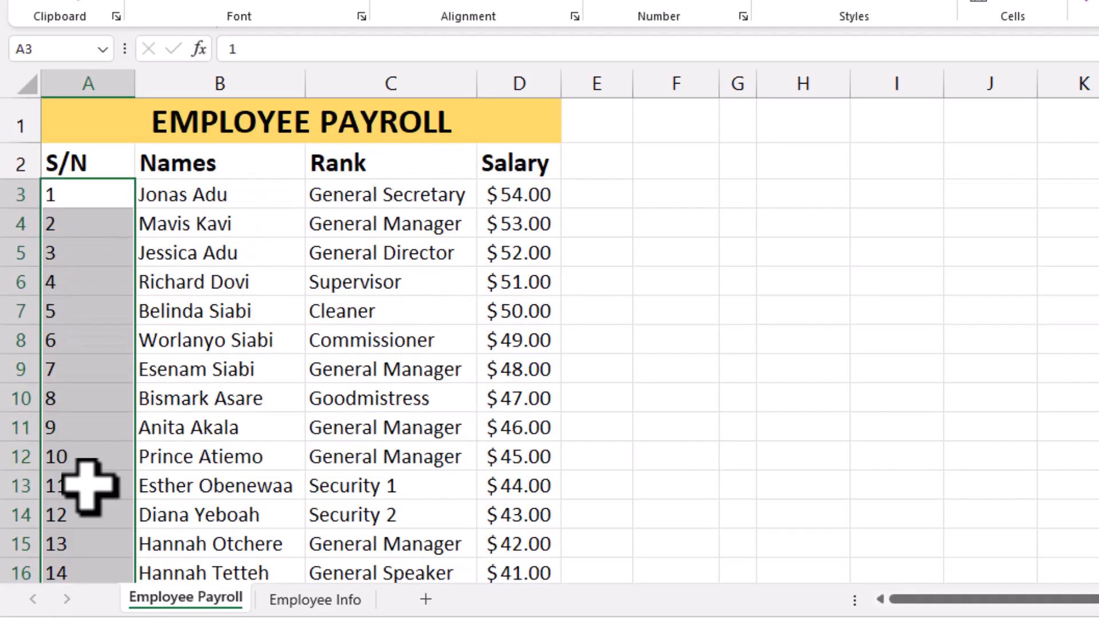
Clear the filled serial numbers from column A and enter 1 in A3.
key("Delete")
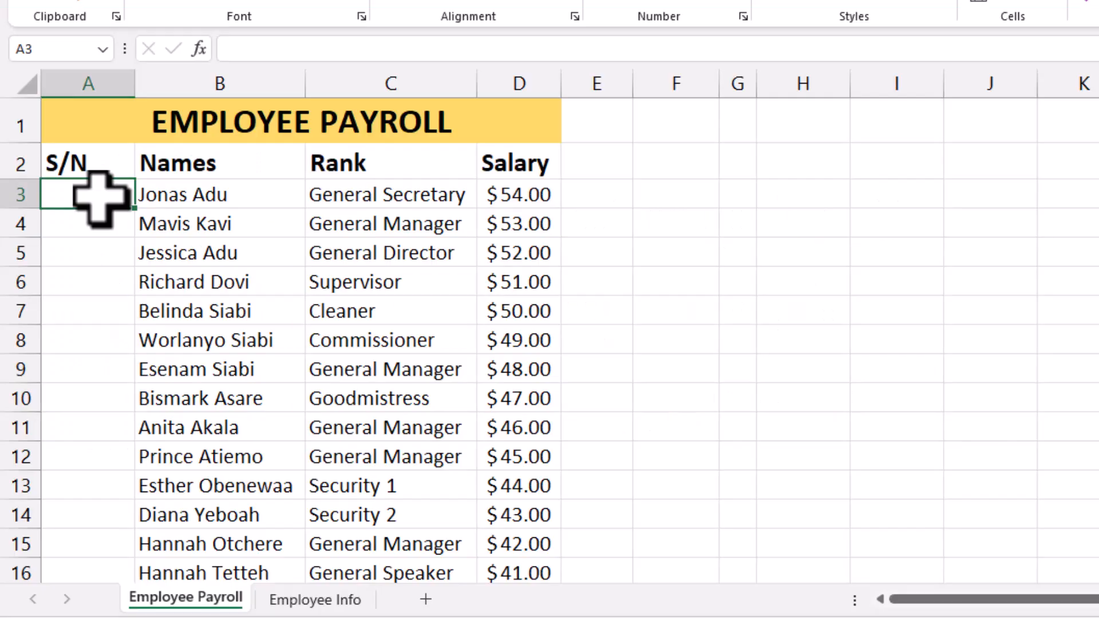
type("1")
key("Return")
Extend the 1 in A3 down to A17 with the Fill Series option.
left_click(99, 198)
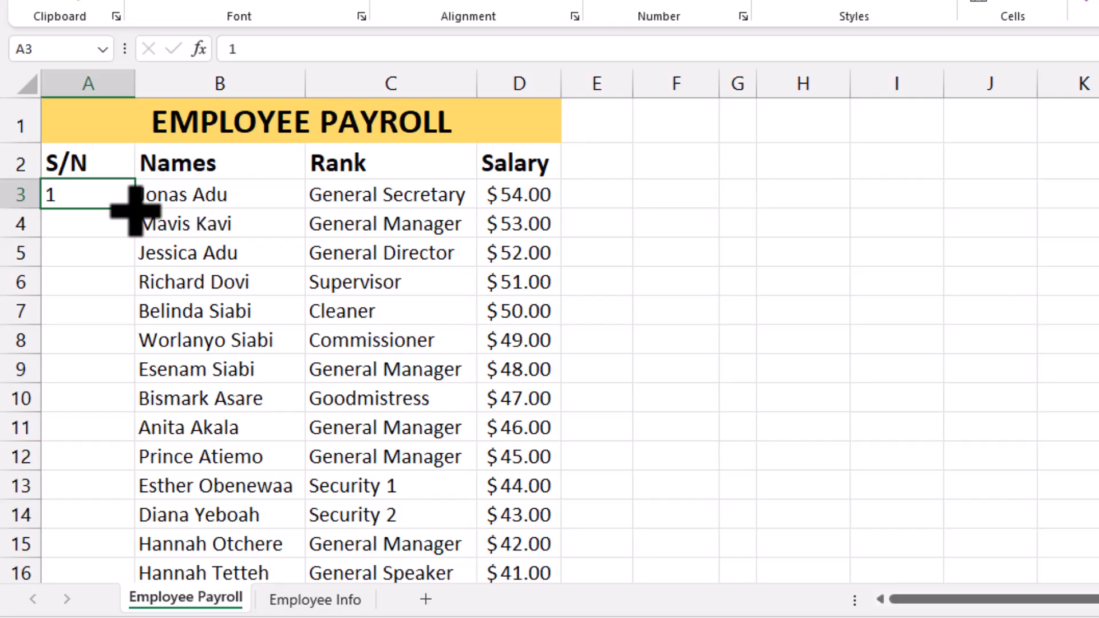
left_click_drag(135, 211, 99, 494)
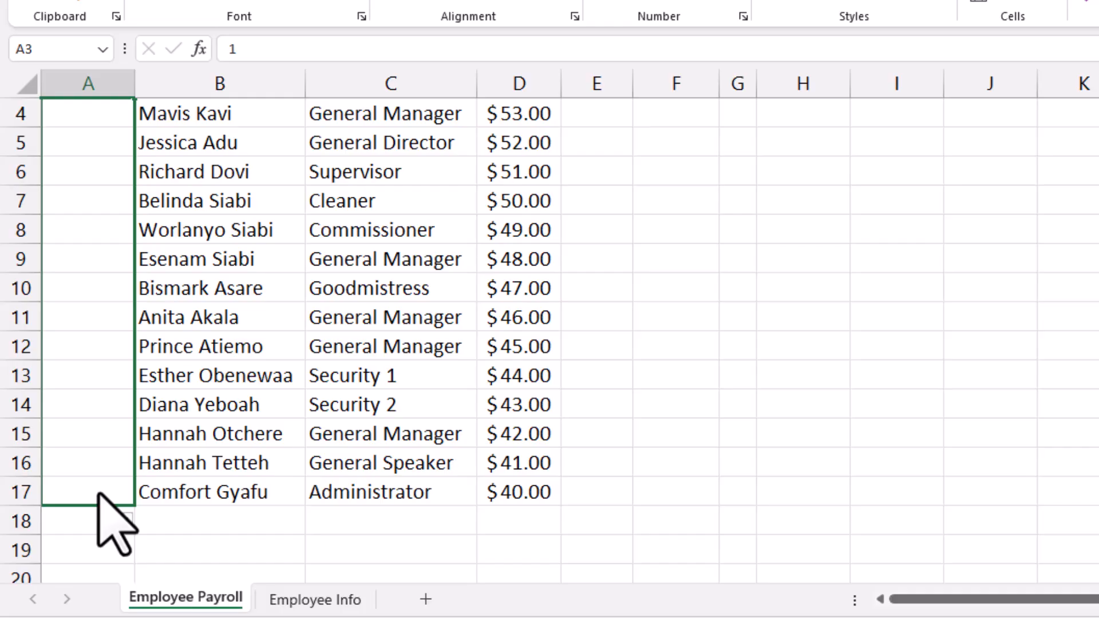
left_click_drag(99, 493, 99, 493)
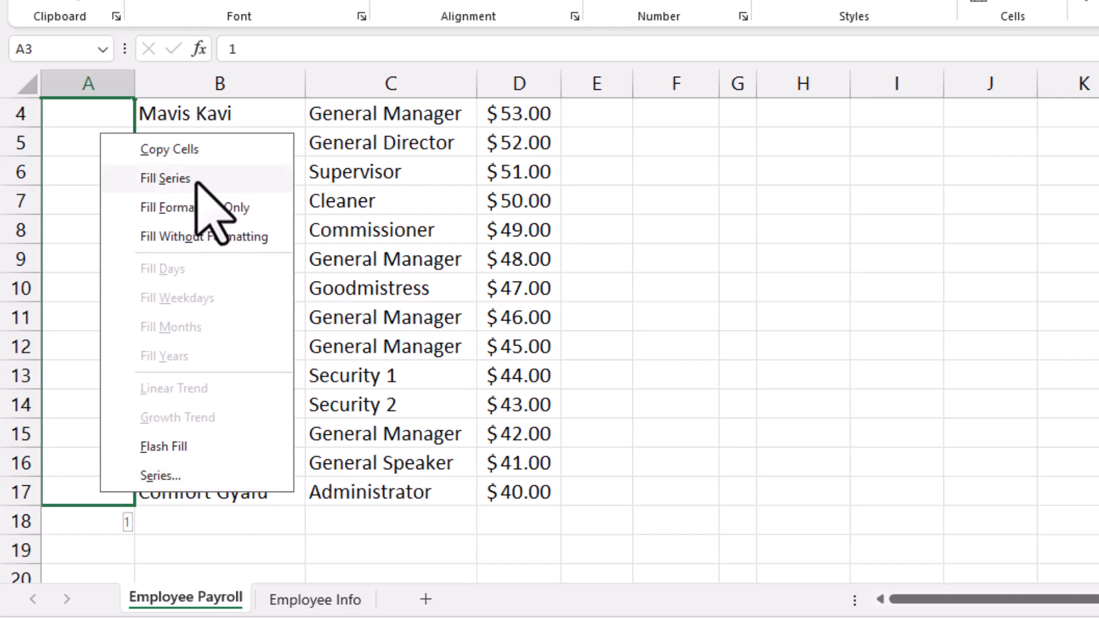
left_click(172, 178)
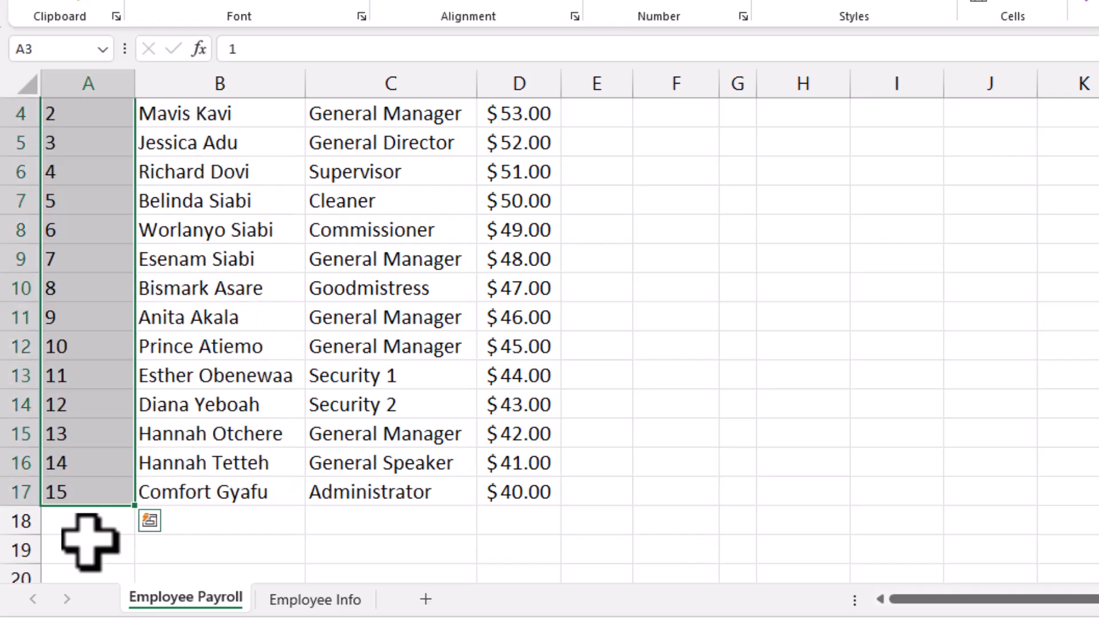
scroll(83, 549, "up", 1)
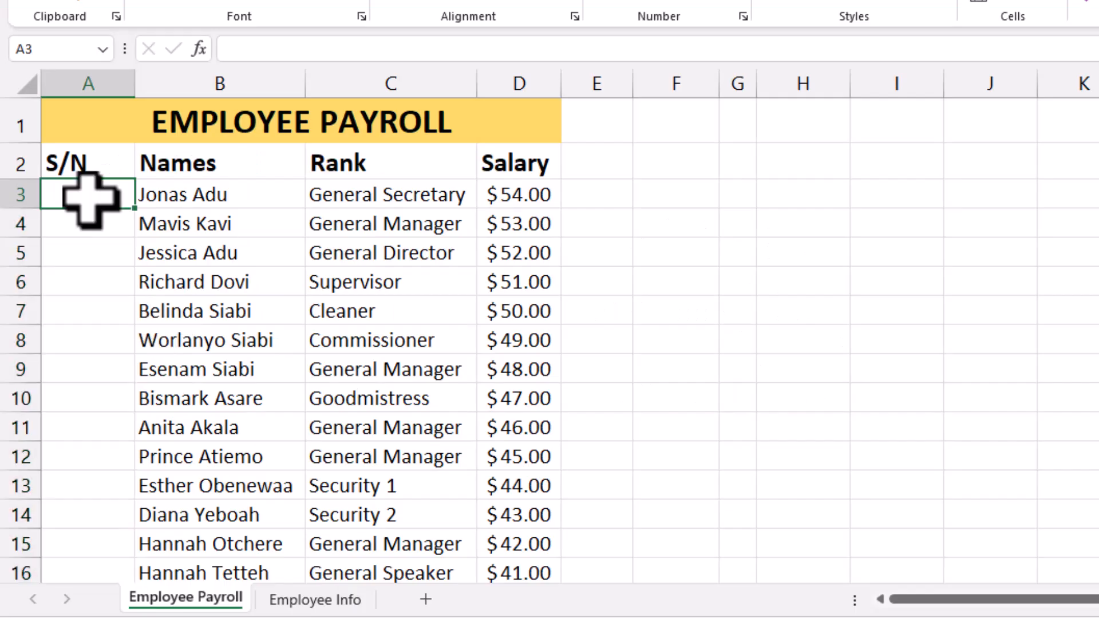
Enter the formula =ROW(A1) in A3.
type("=")
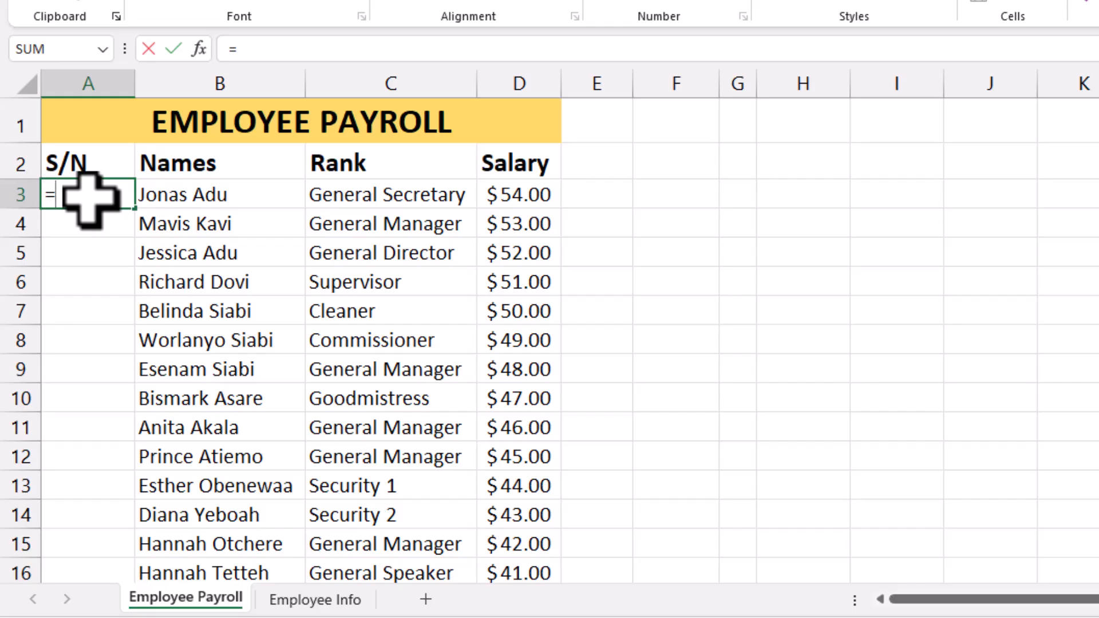
type("ro")
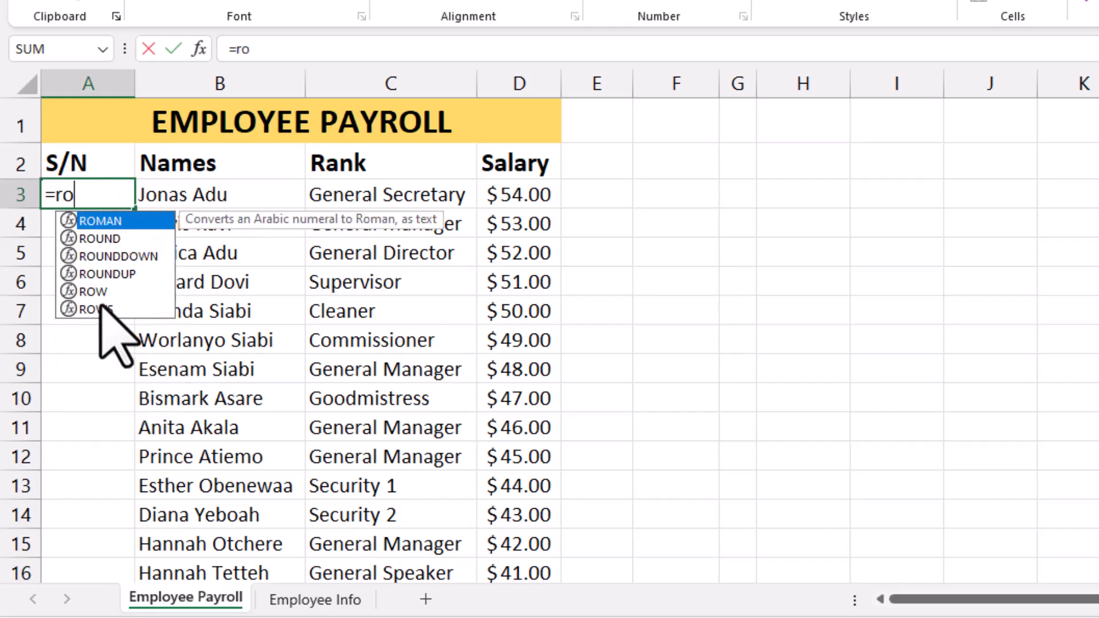
double_click(123, 295)
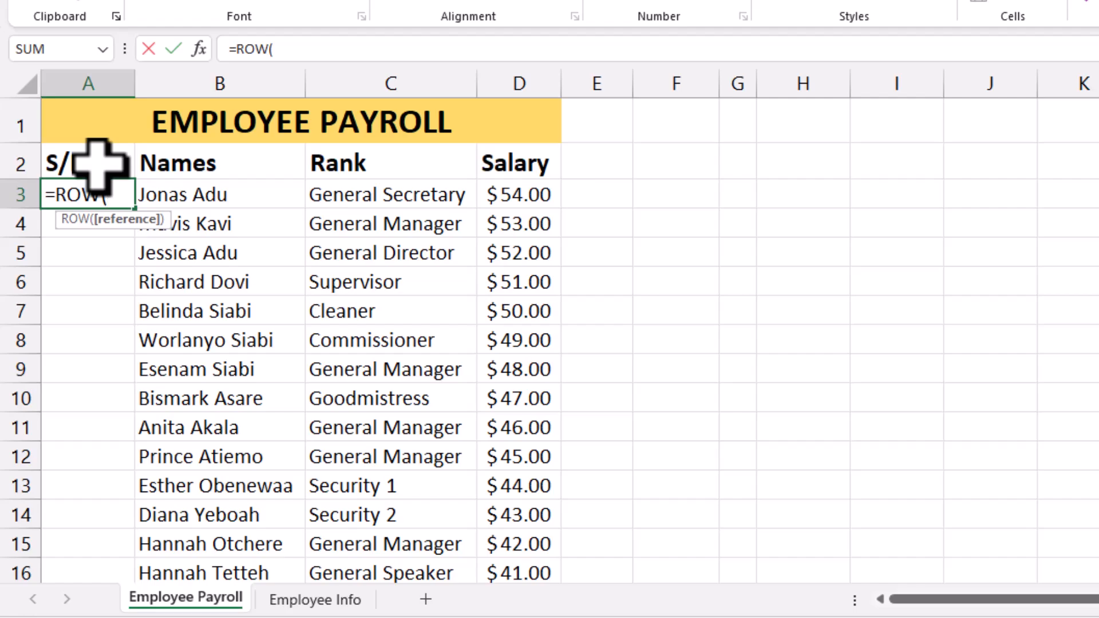
type("a1")
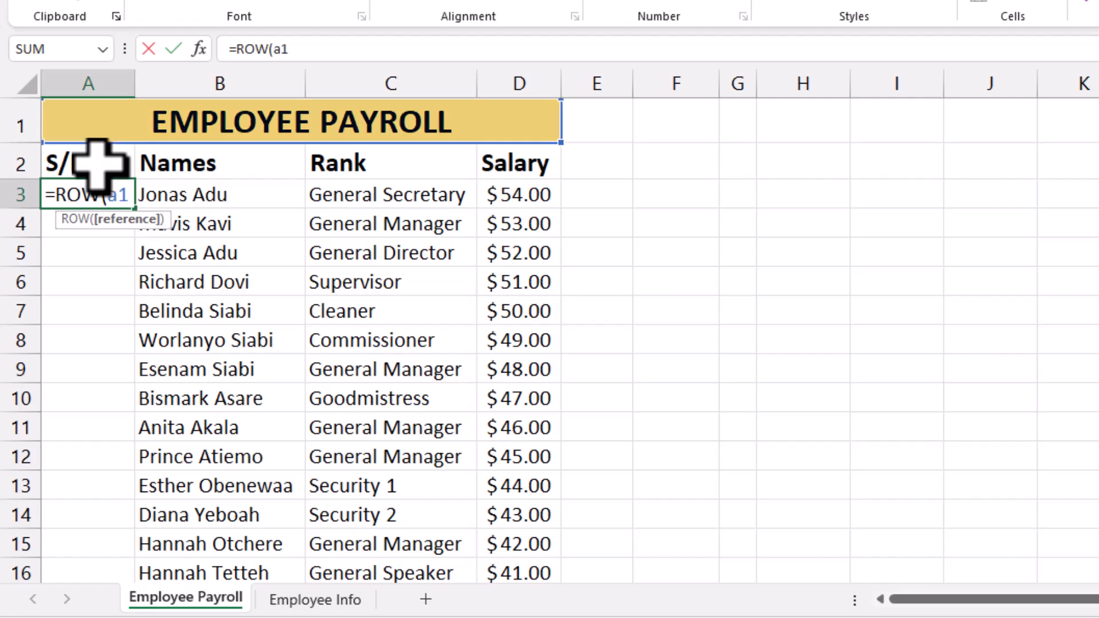
type(")")
key("Return")
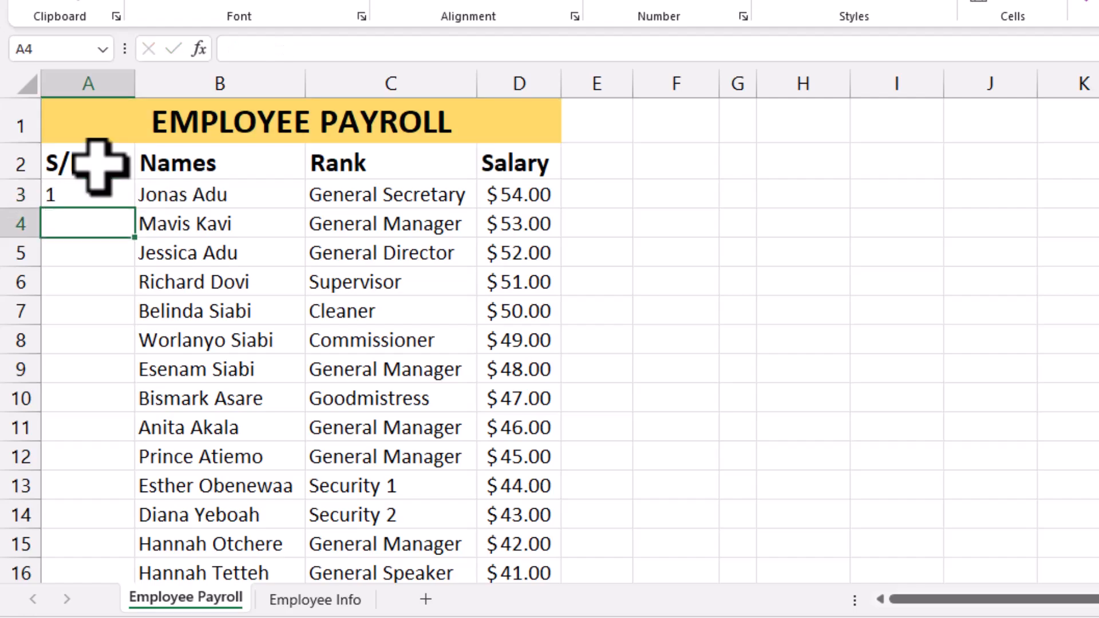
Fill the ROW formula from A3 down column A alongside the employee names.
left_click(93, 200)
left_click_drag(133, 209, 89, 538)
scroll(58, 595, "up", 1)
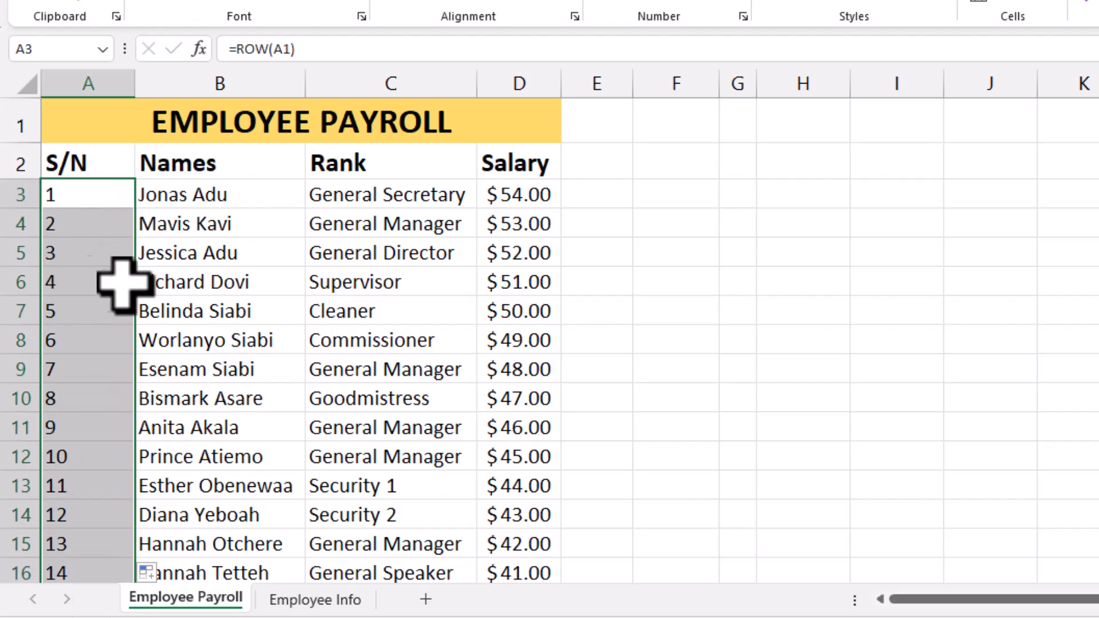
left_click(88, 227)
left_click(98, 196)
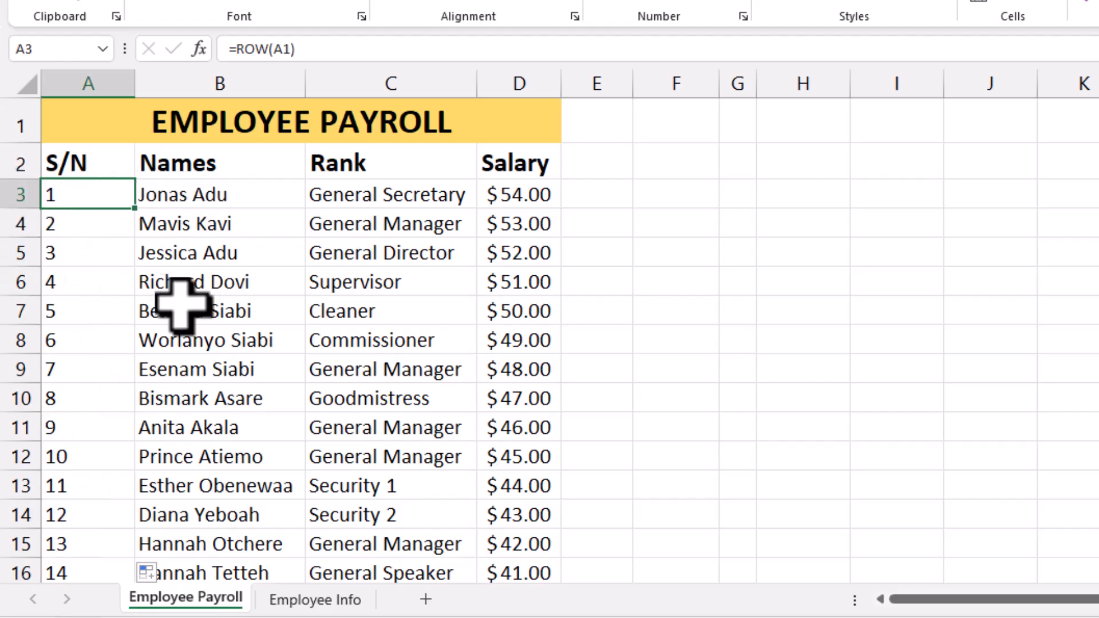
Clear the ROW formulas from column A and enter 1 in A3 as the series start.
left_click_drag(86, 197, 74, 521)
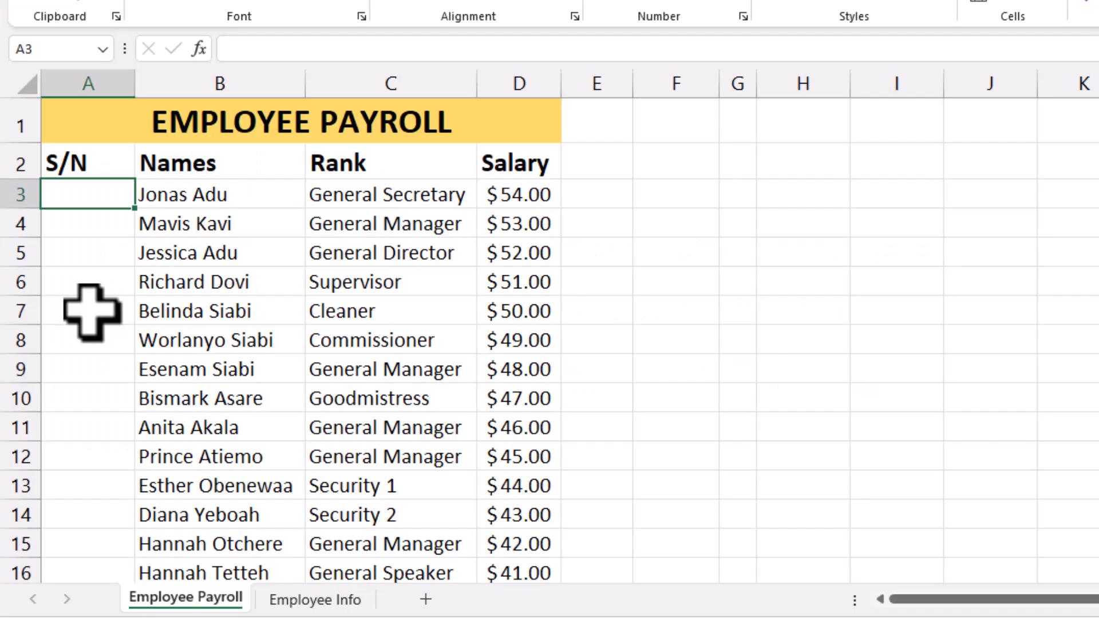
type("1")
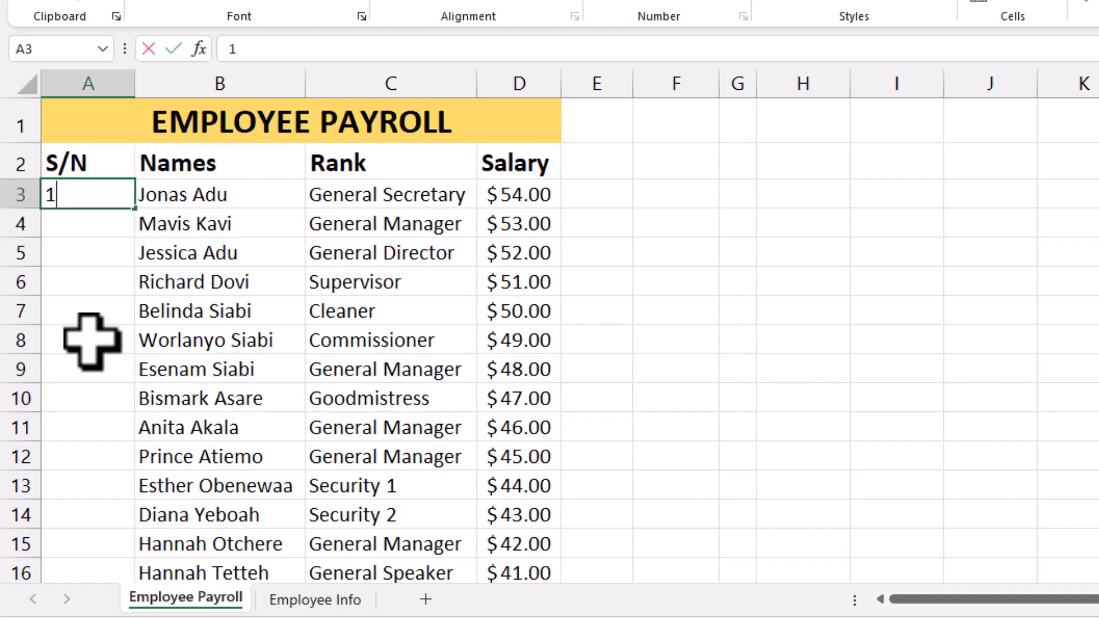
key("Return")
Generate a linear series from A3 in columns with step value 1 and stop value 50.
left_click(83, 197)
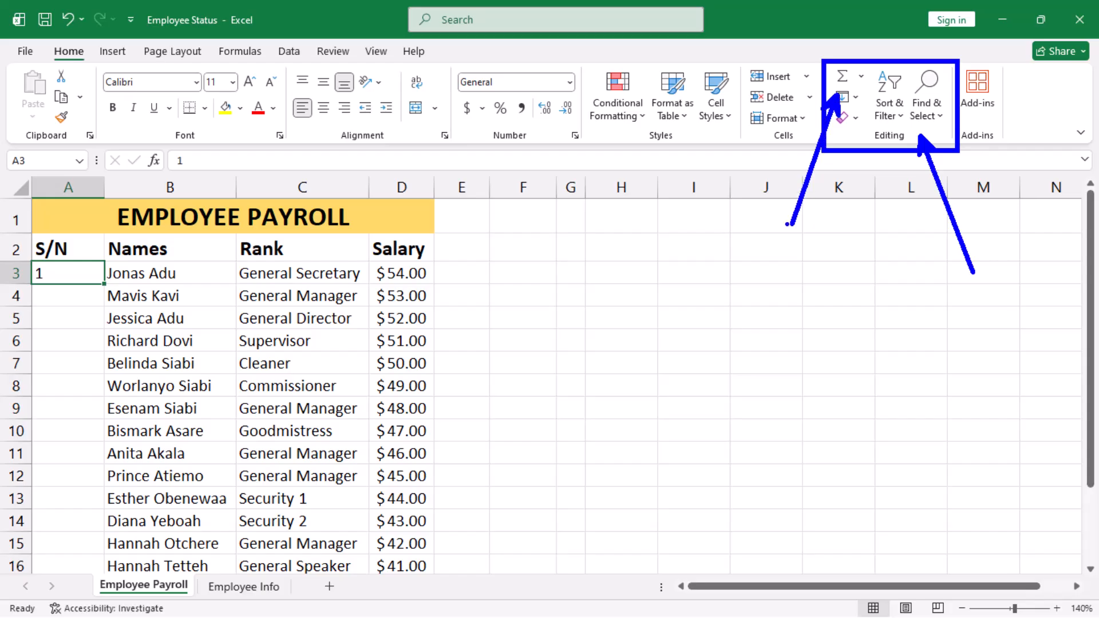
left_click(853, 97)
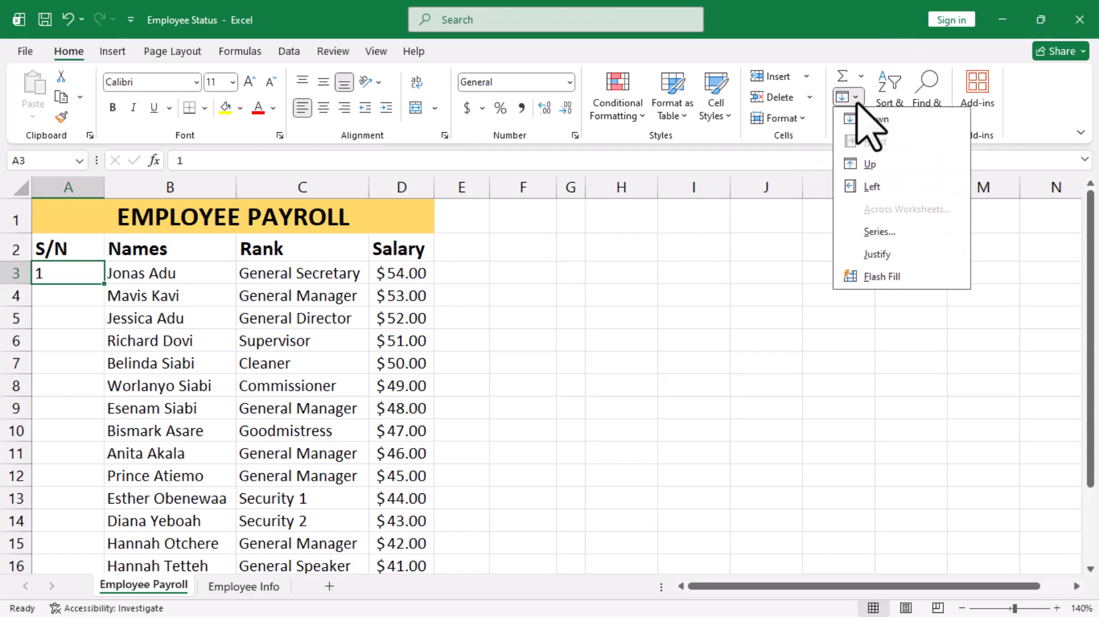
left_click(915, 241)
left_click_drag(498, 224, 666, 274)
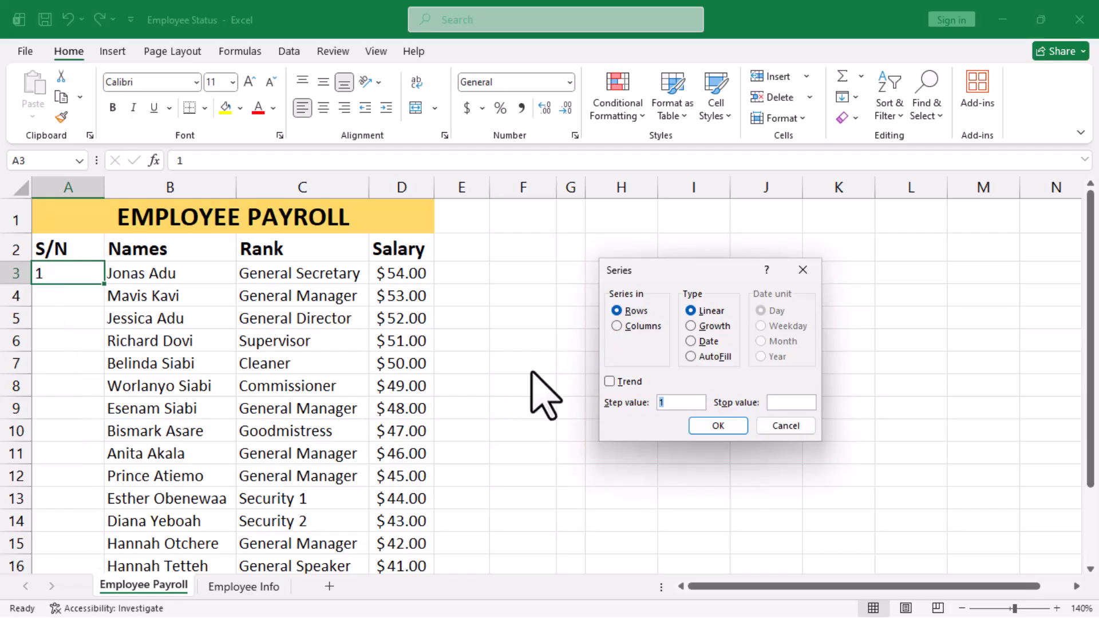
left_click(618, 326)
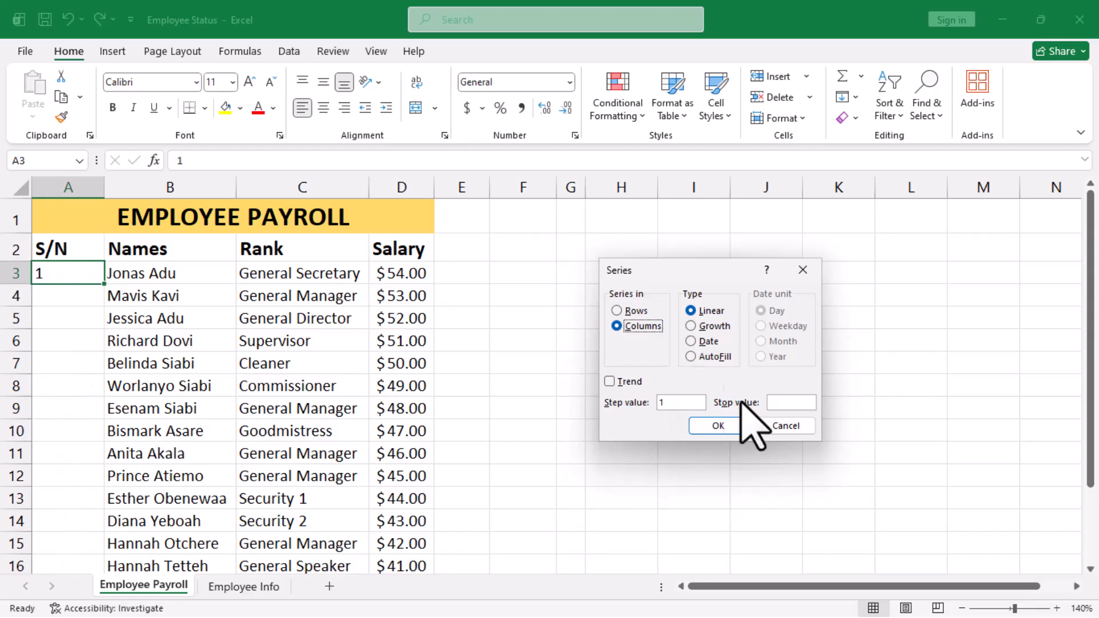
left_click(784, 404)
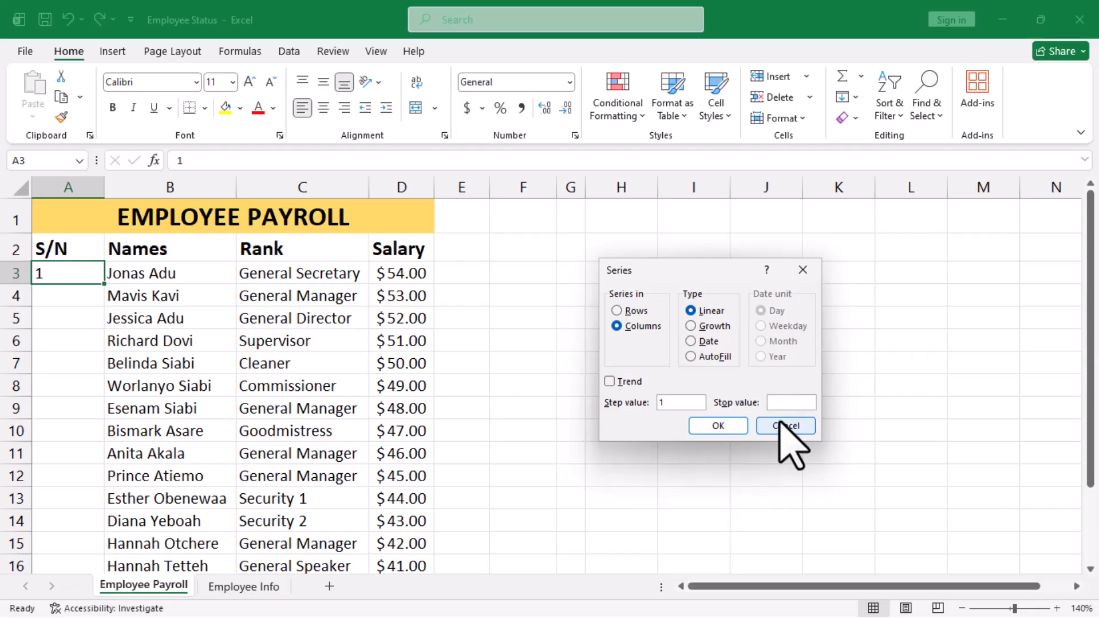
type("50")
left_click(721, 429)
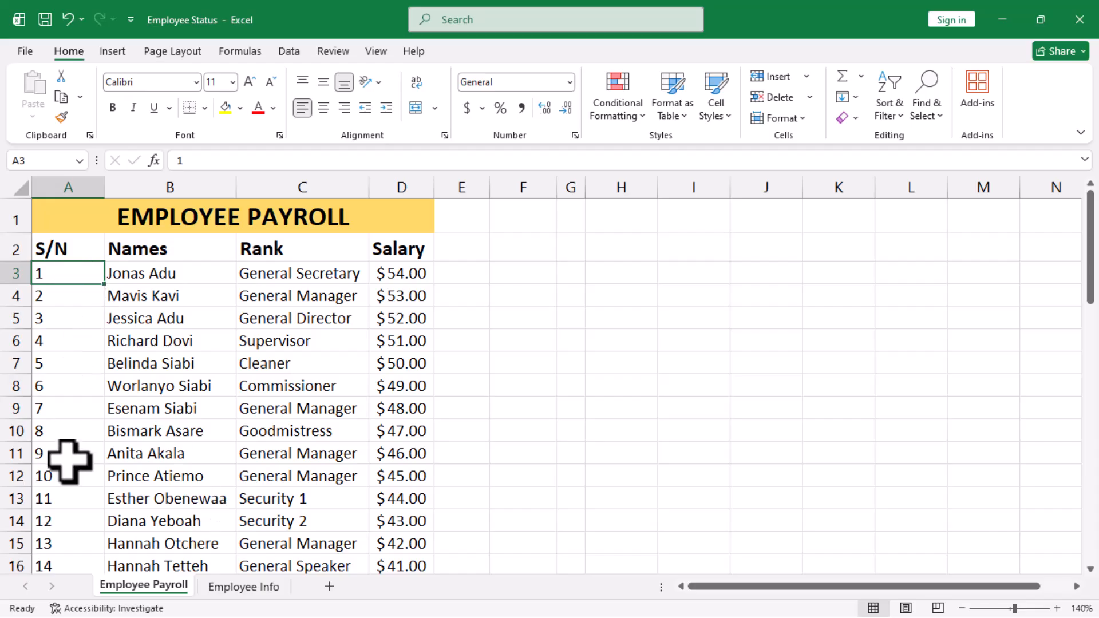
Undo the series fill in column A after checking how far down the numbers run.
scroll(52, 534, "down", 2)
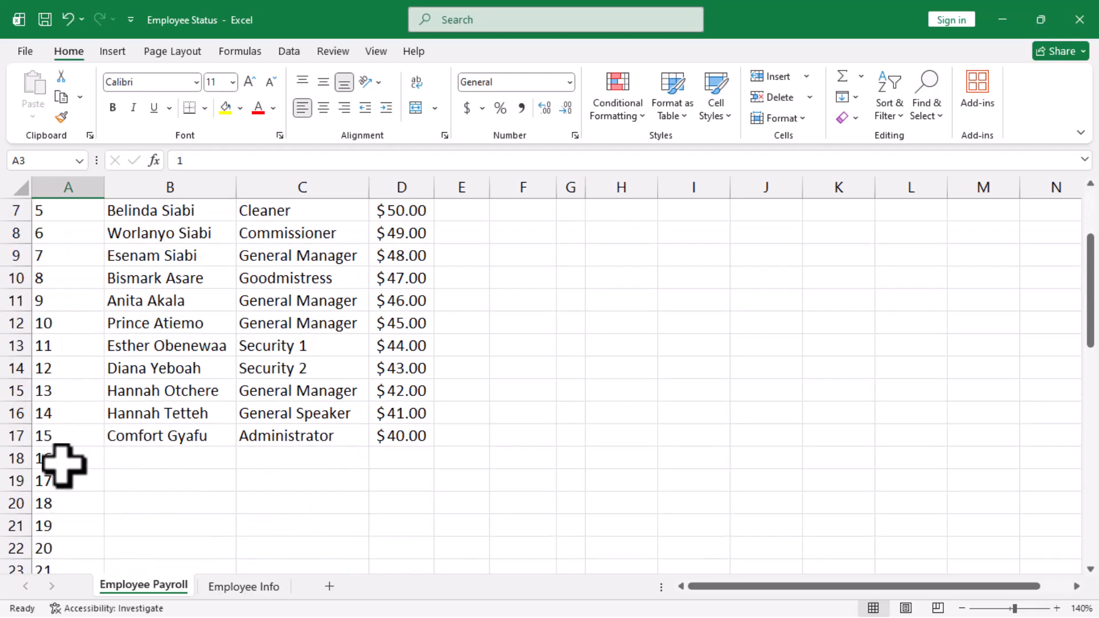
scroll(61, 464, "down", 2)
scroll(60, 492, "down", 4)
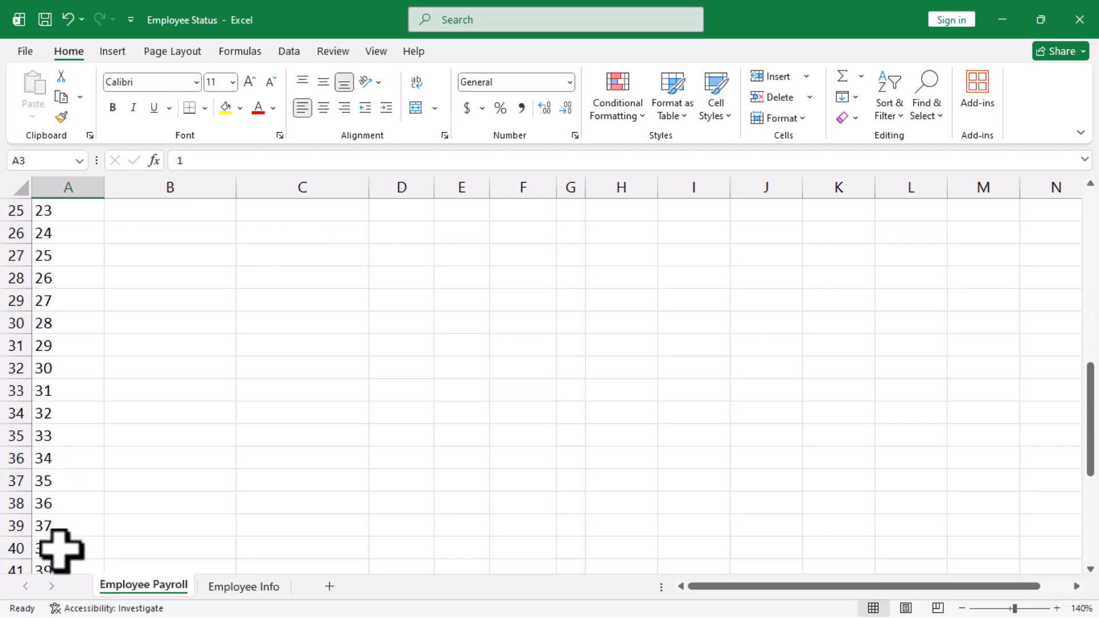
scroll(66, 547, "up", 3)
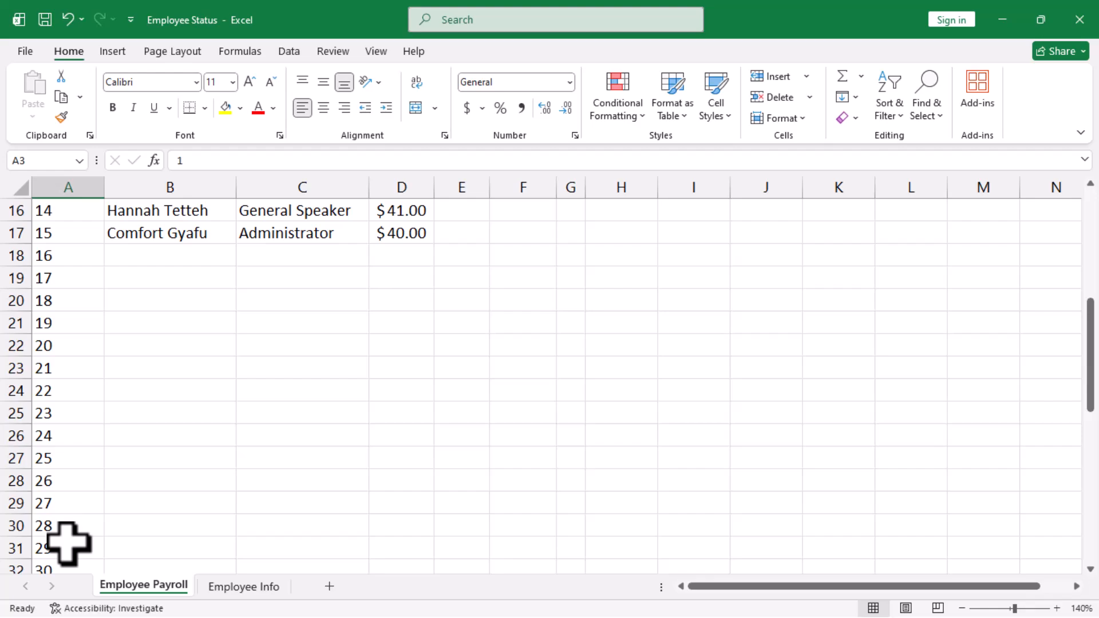
scroll(77, 452, "up", 5)
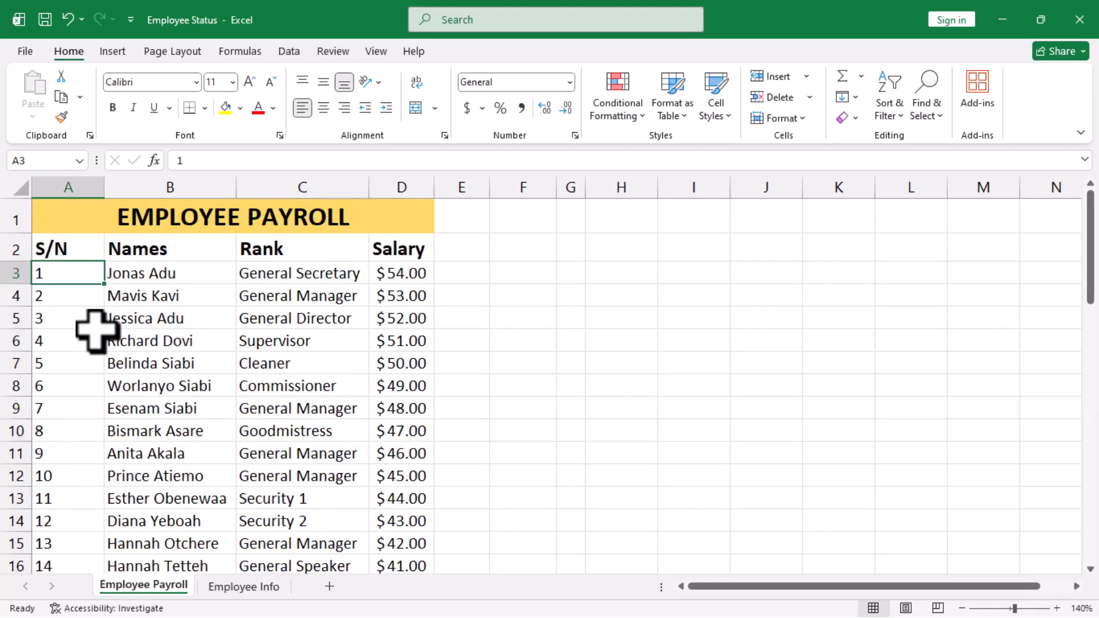
key("ctrl+z")
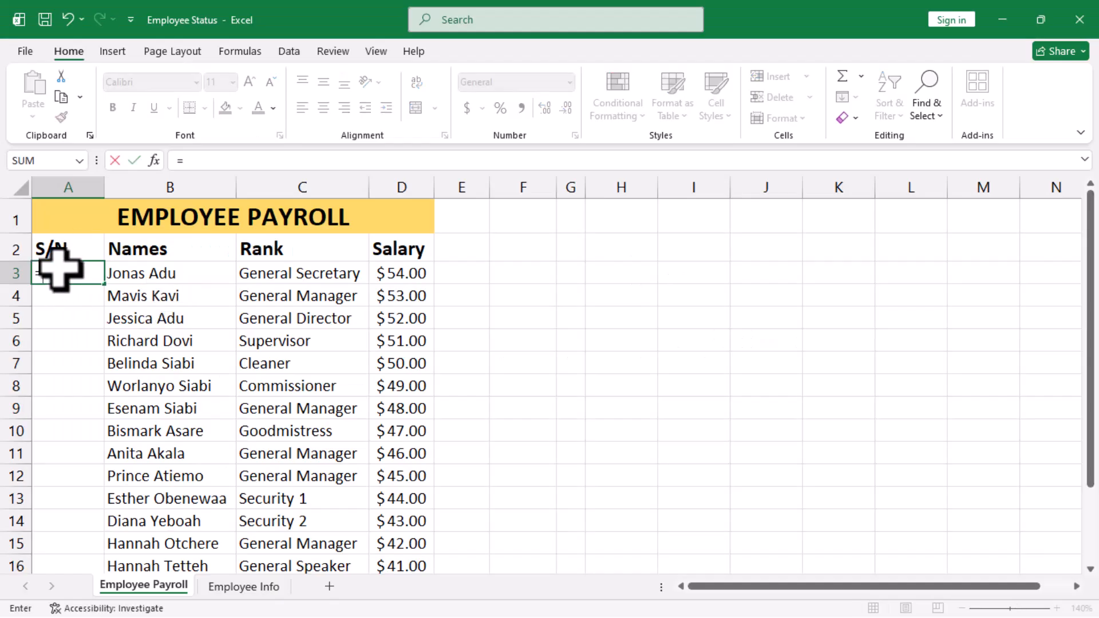
Enter the formula =COUNTA($B$3:B3) in A3, with the start of the range locked as an absolute reference.
type("counta")
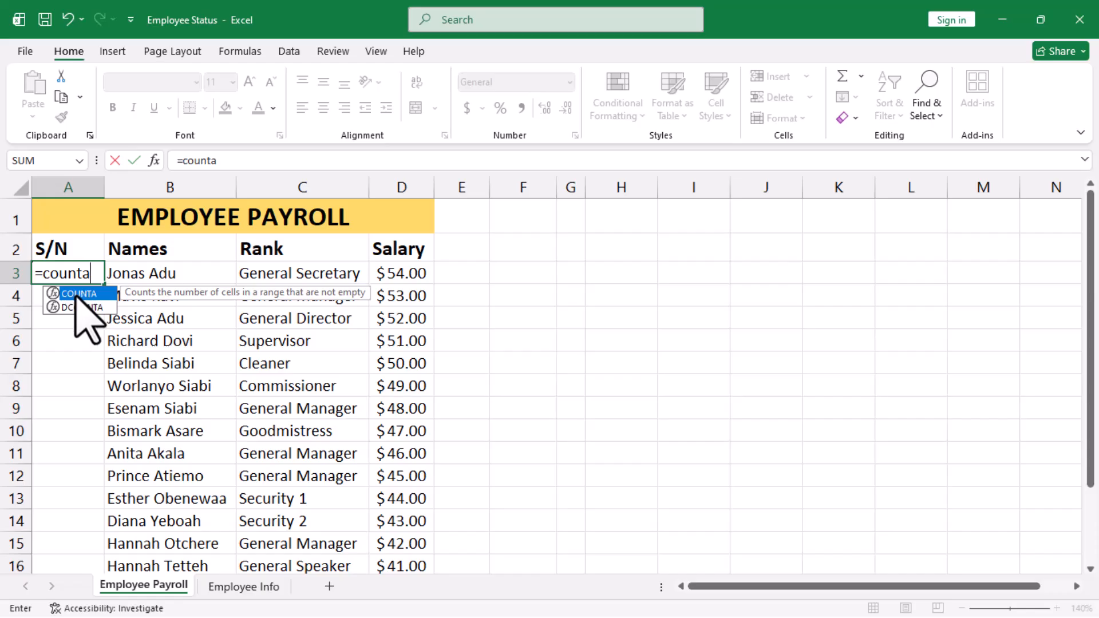
key("Tab")
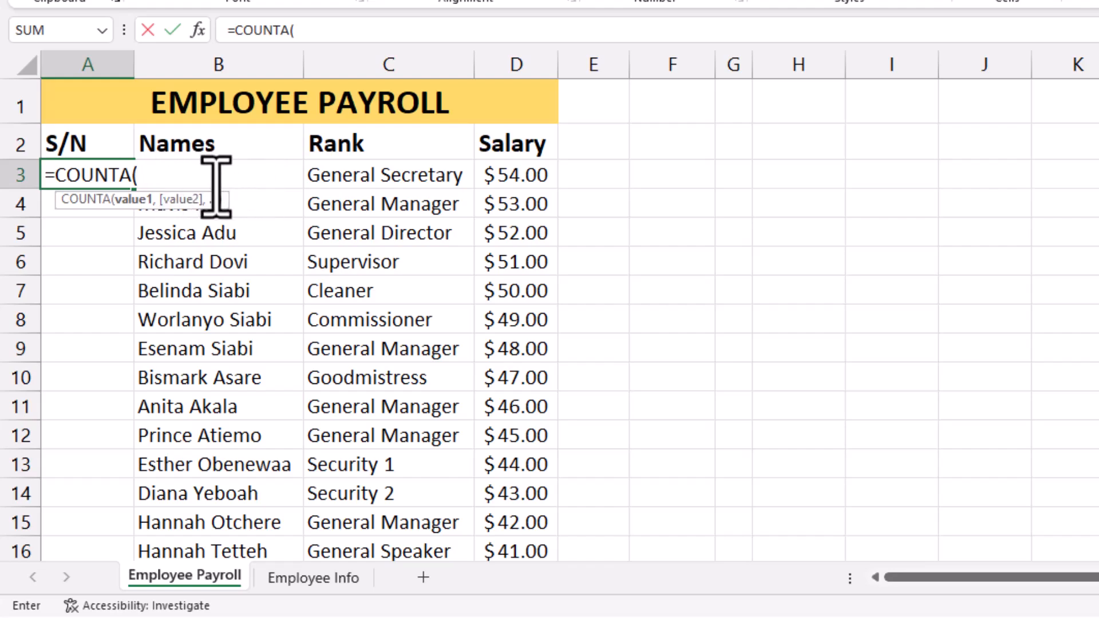
type("b3")
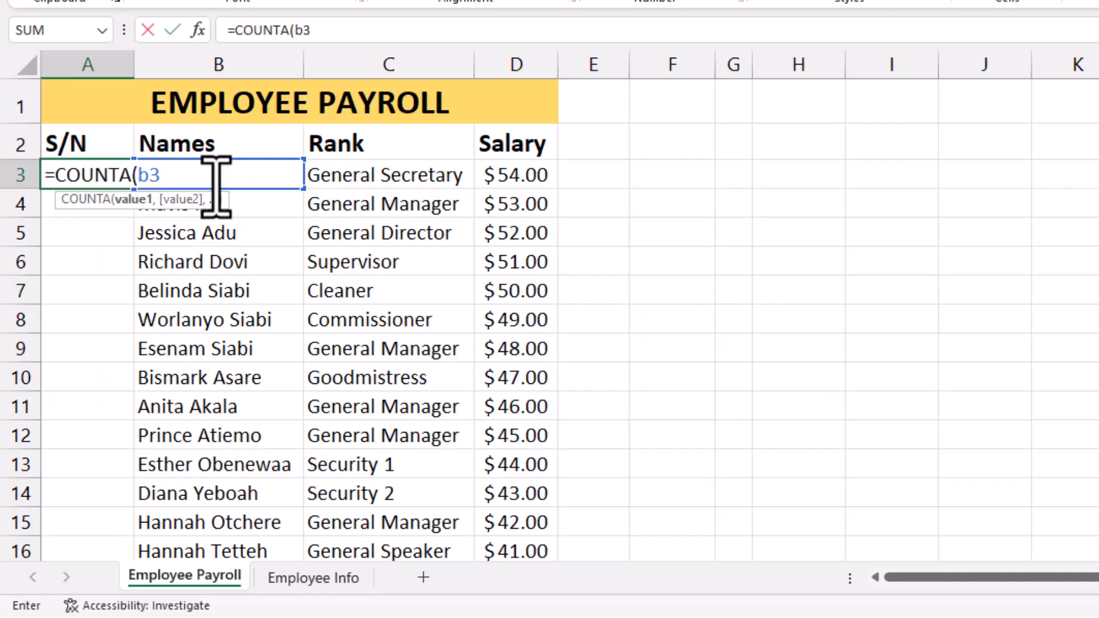
key("F4")
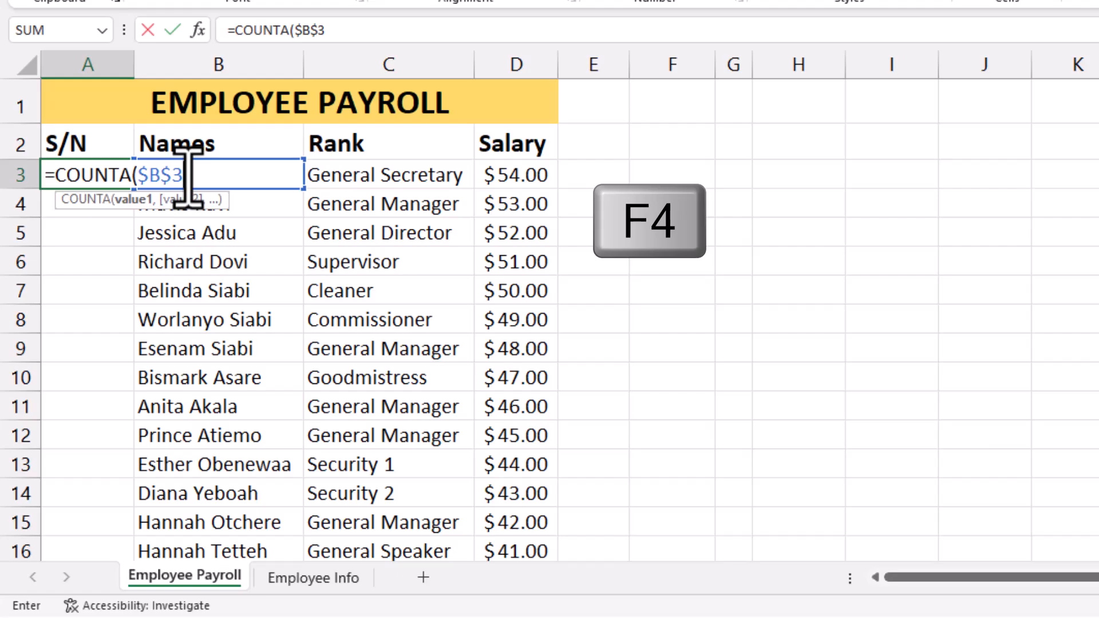
type(":")
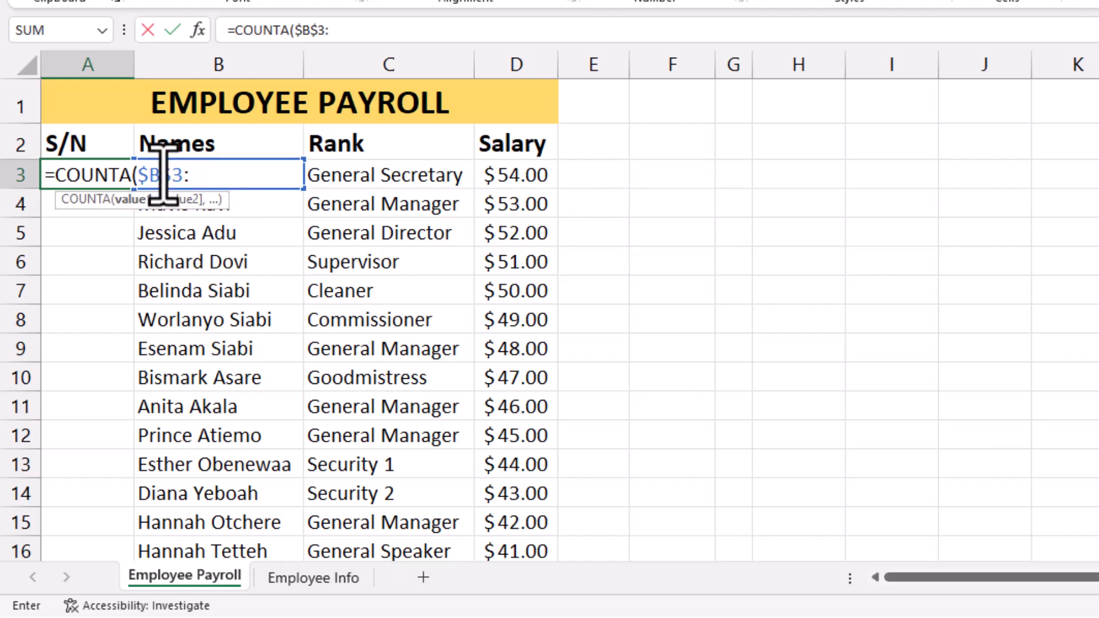
type("b3)")
key("Return")
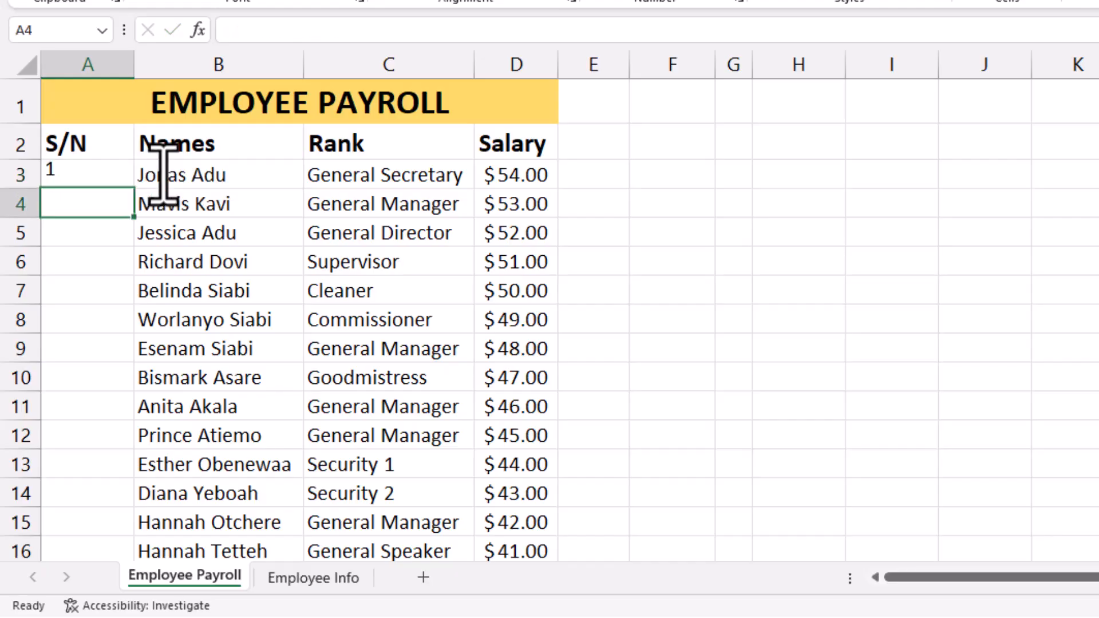
Fill the COUNTA formula from A3 down column A to the last employee in row 17.
left_click(86, 172)
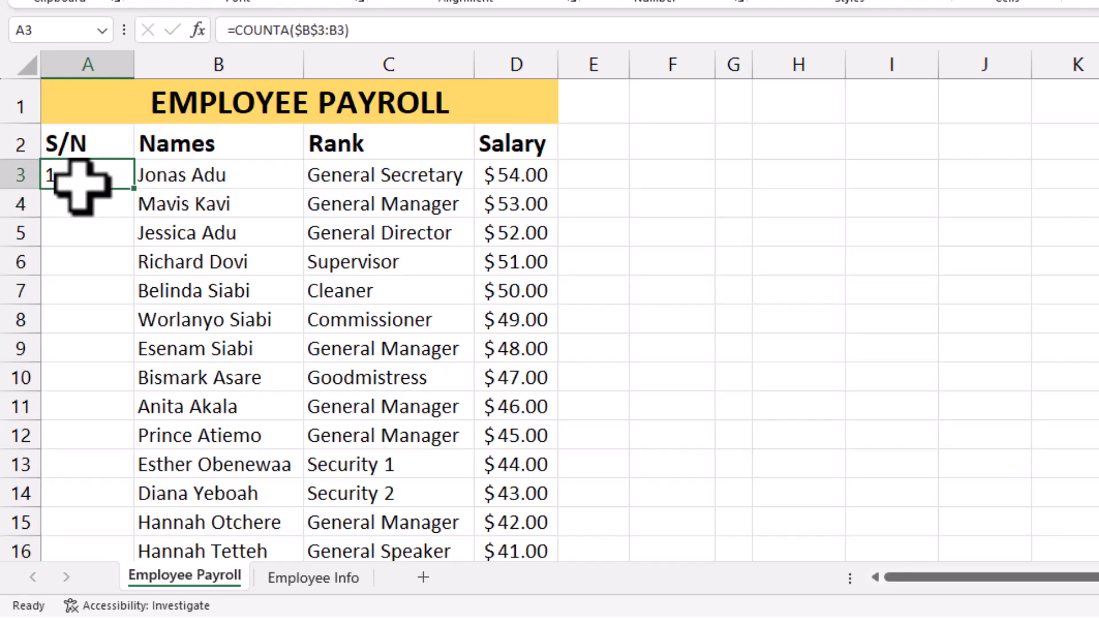
left_click_drag(135, 191, 91, 511)
scroll(98, 565, "up", 1)
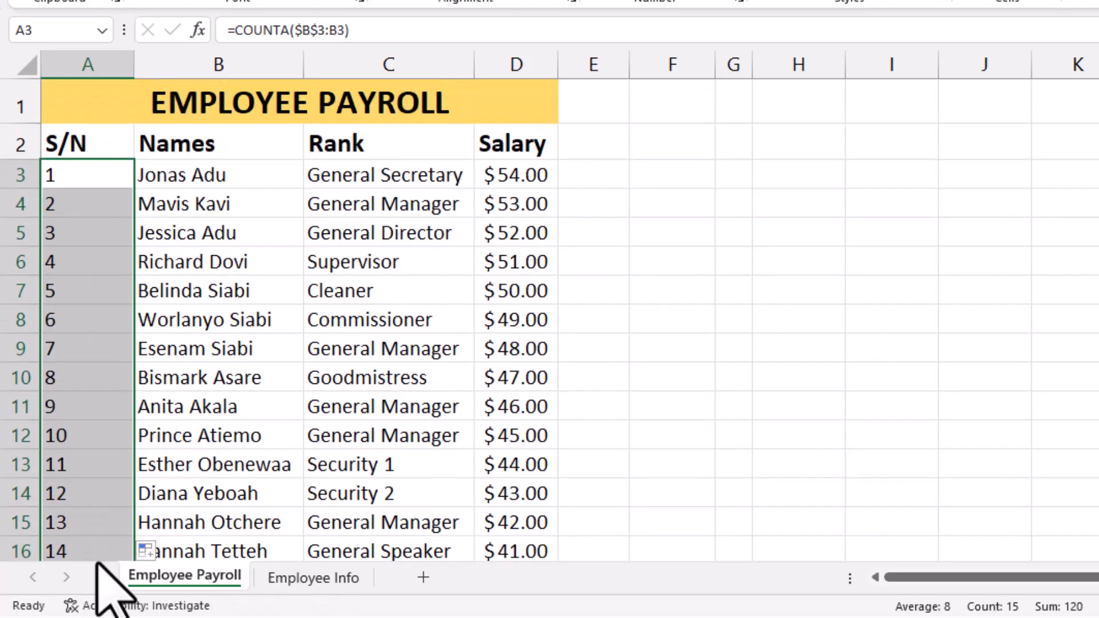
Extend the COUNTA formula from A17 down to A21, past the last employee name.
left_click(63, 178)
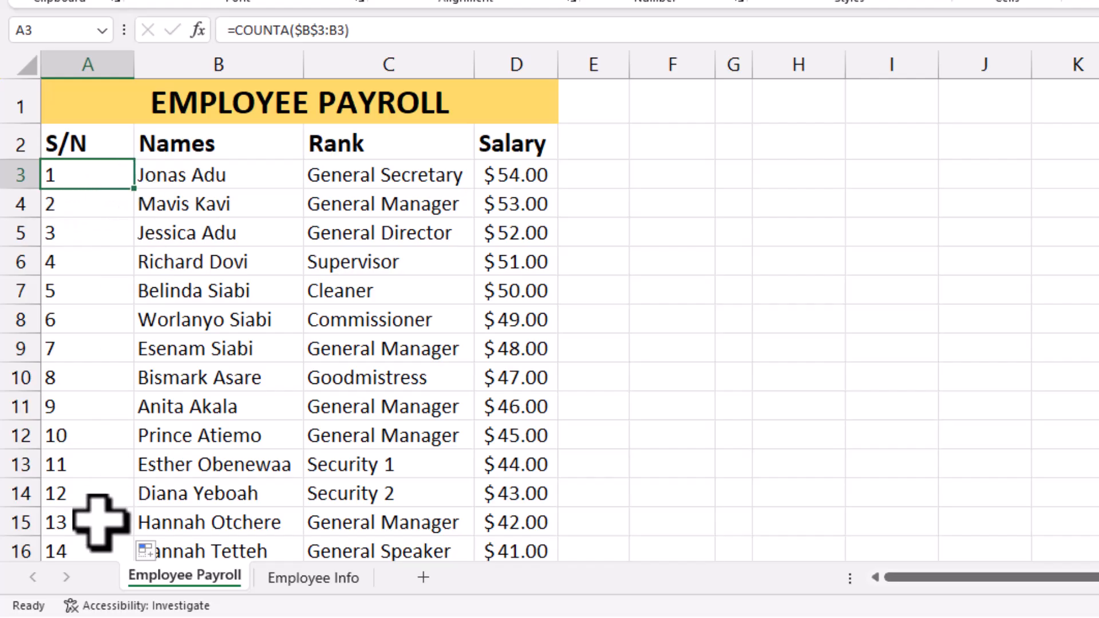
scroll(98, 521, "down", 3)
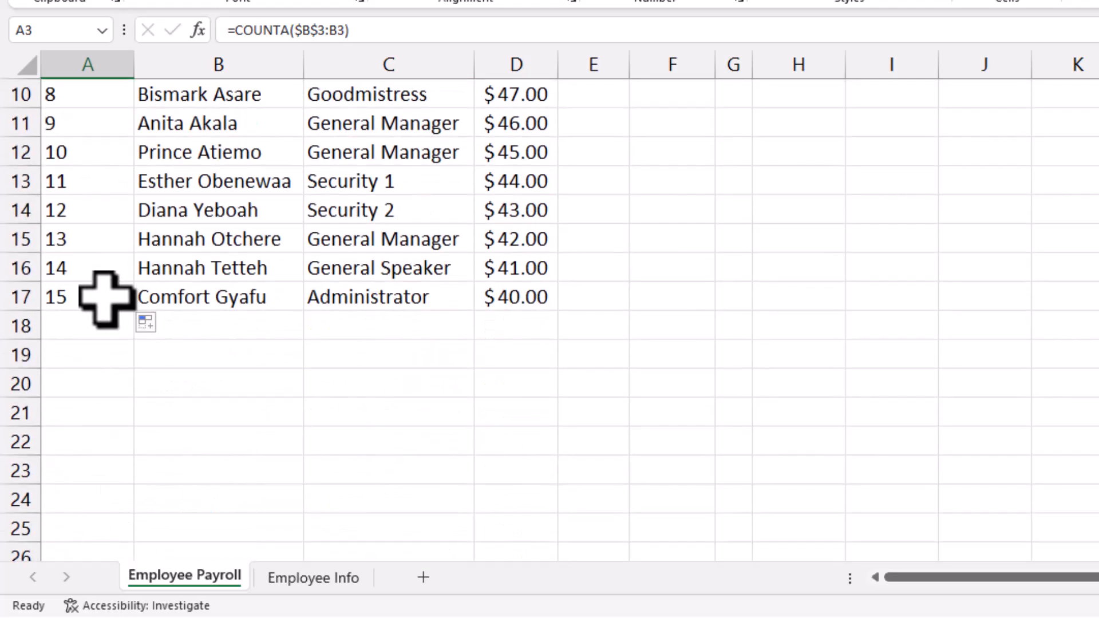
left_click(117, 298)
left_click_drag(135, 311, 114, 421)
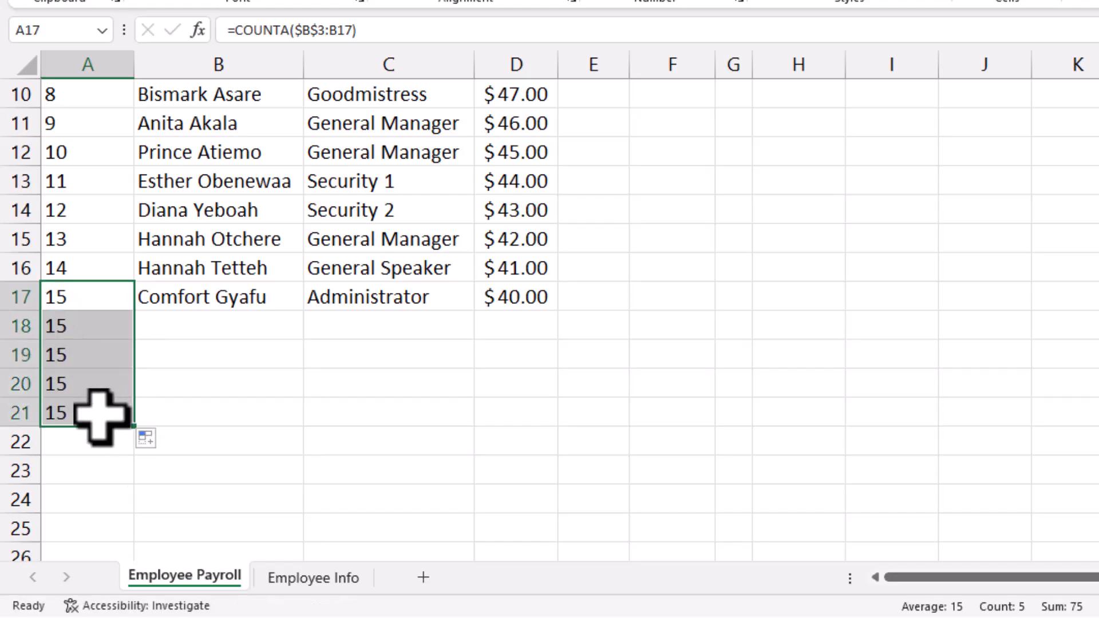
scroll(103, 401, "up", 3)
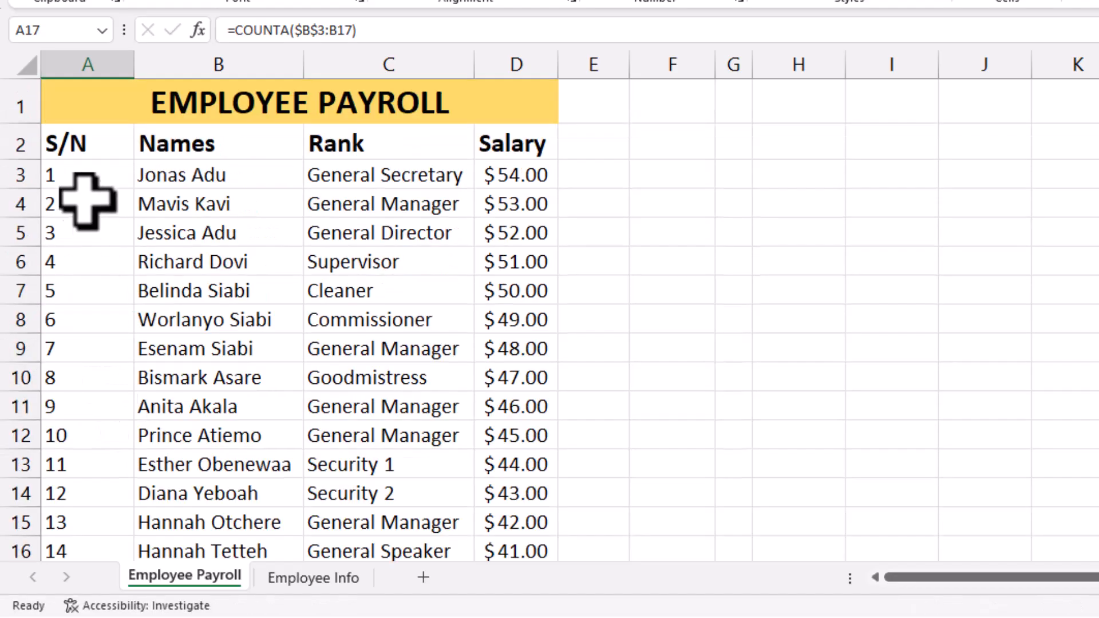
Fill the COUNTA formula from A3 down to A20, three rows beyond the last employee.
left_click(88, 175)
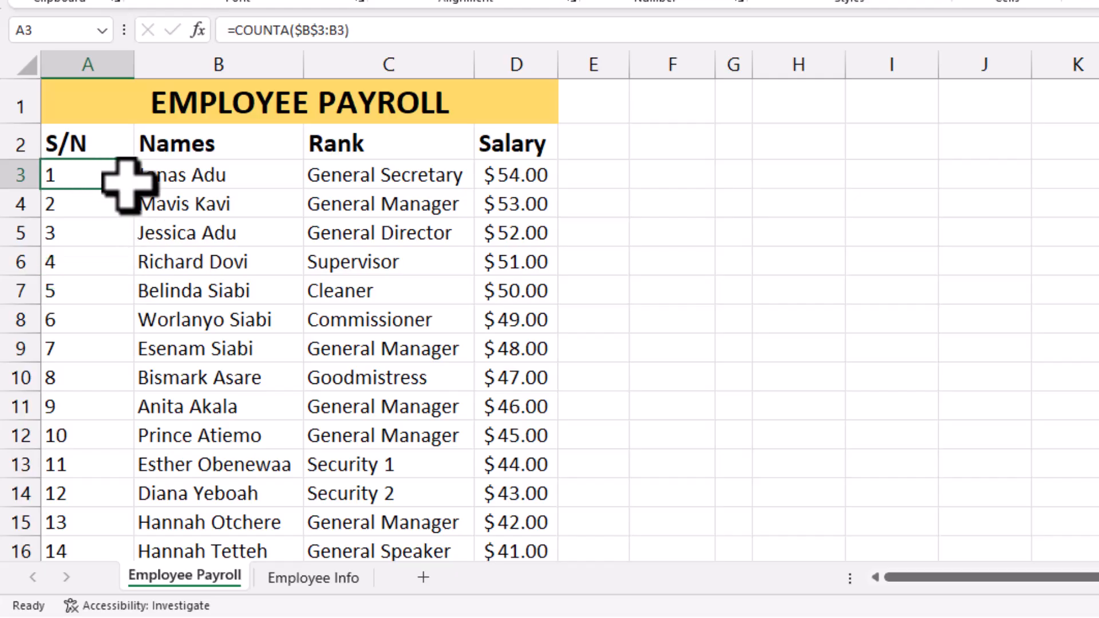
left_click_drag(131, 187, 90, 596)
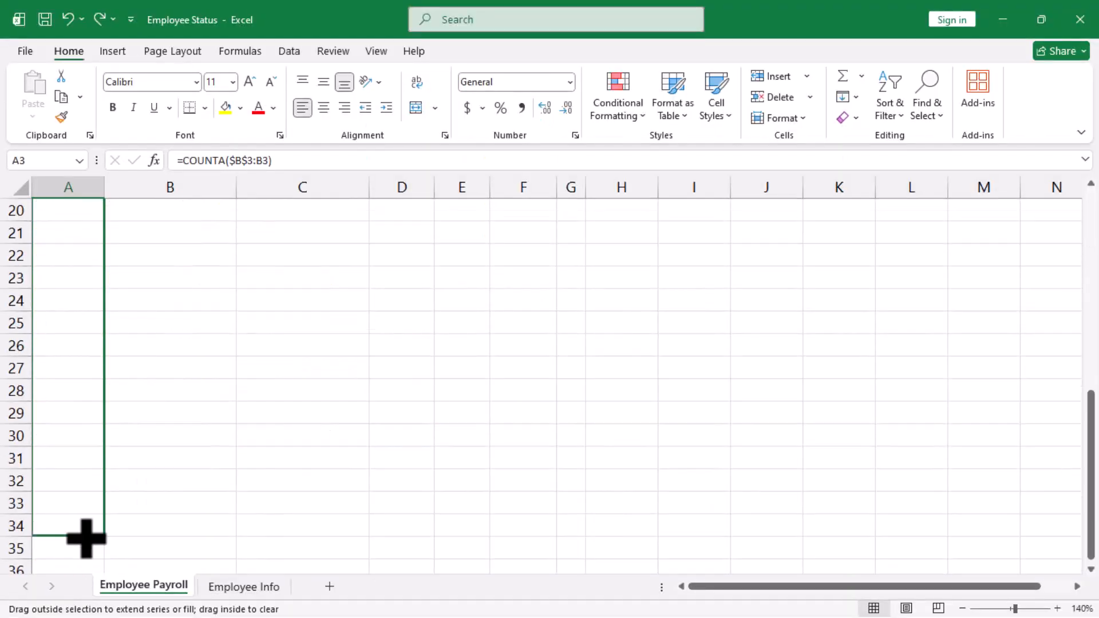
left_click_drag(86, 538, 120, 395)
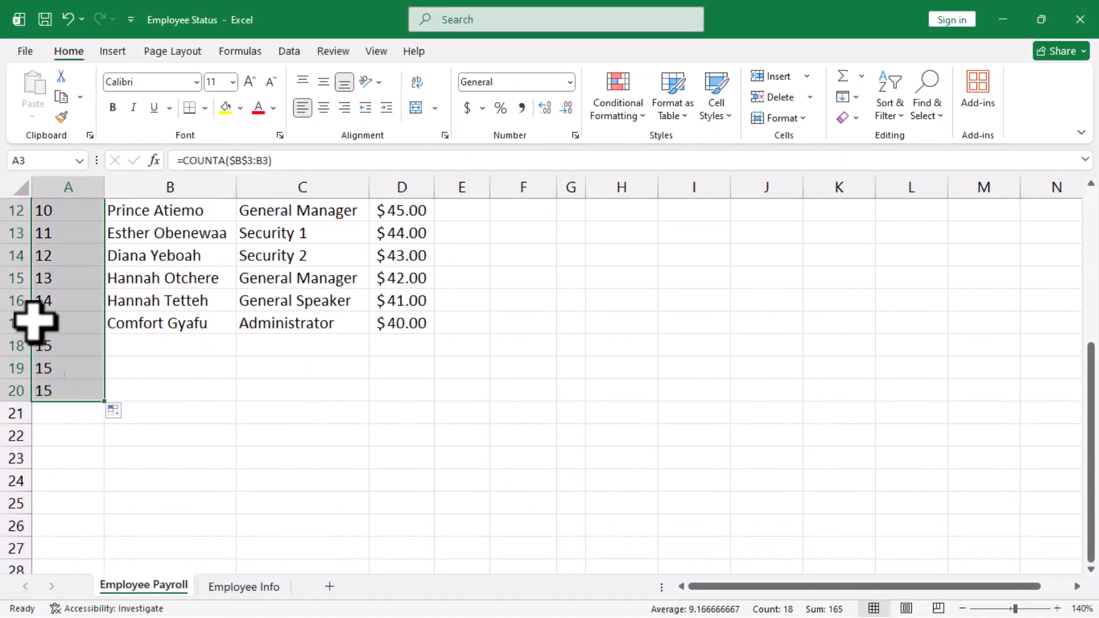
Add two test entries below the last employee: police in B18 and a person's first name in B19.
left_click(141, 350)
type("p")
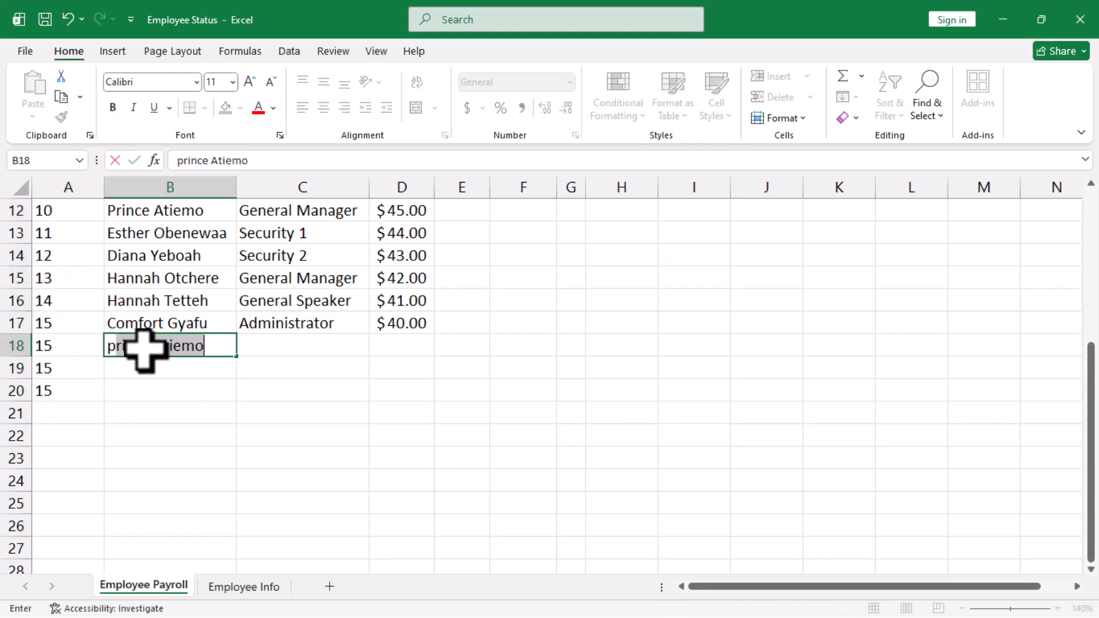
type("olice")
key("Return")
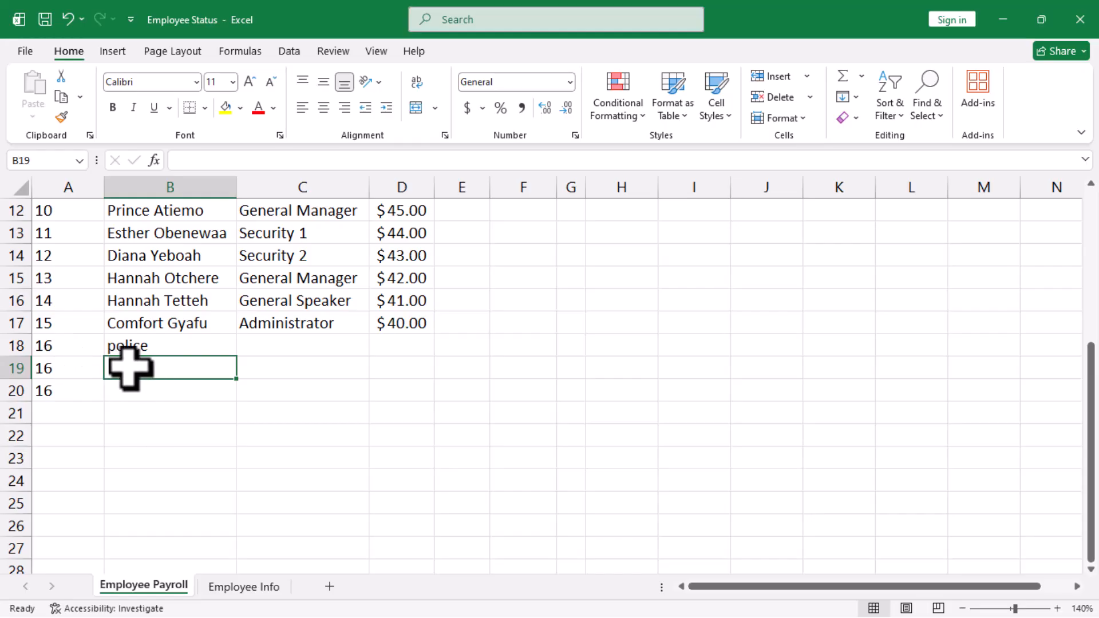
type("Ko")
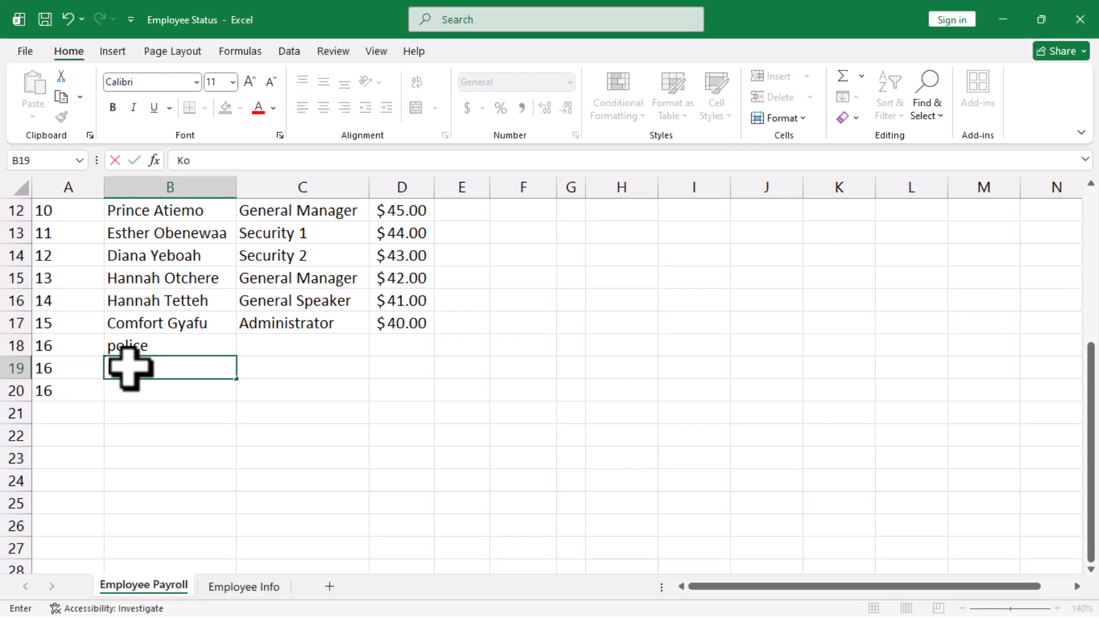
type("jo")
key("Return")
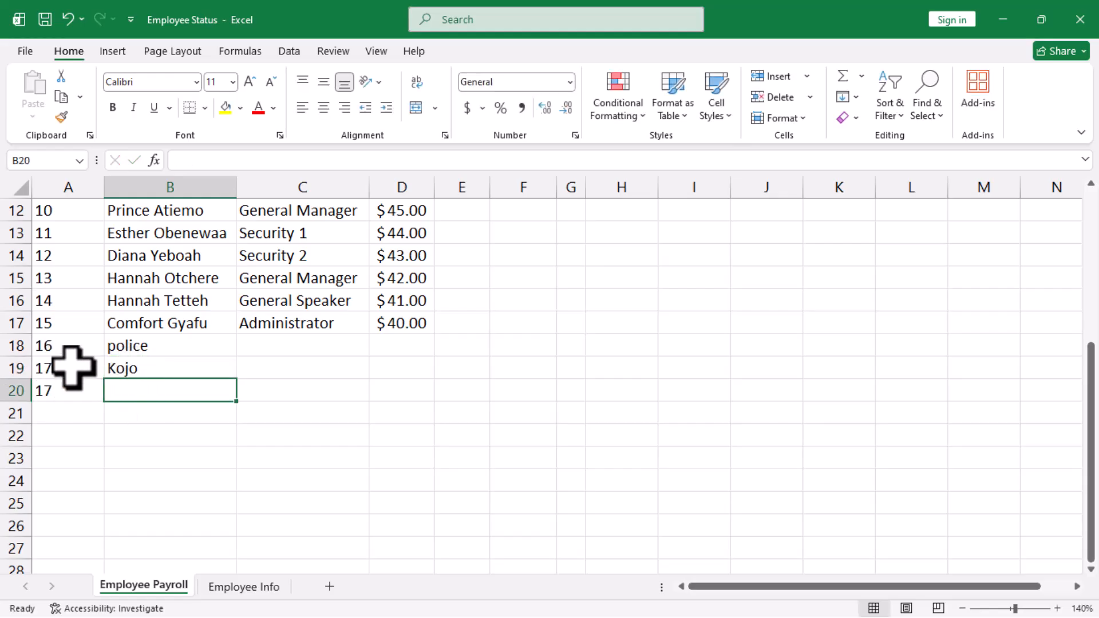
Clear the COUNTA formulas from A3:A20 and the two test entries from B18:B19.
scroll(78, 440, "up", 4)
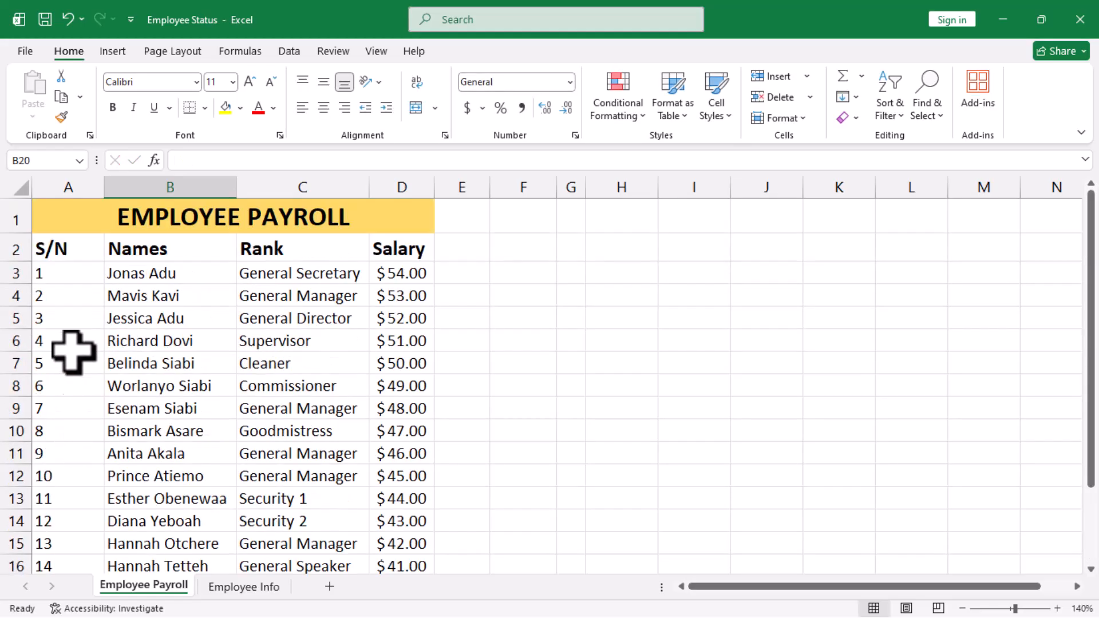
left_click_drag(56, 272, 81, 552)
key("Delete")
scroll(135, 540, "down", 3)
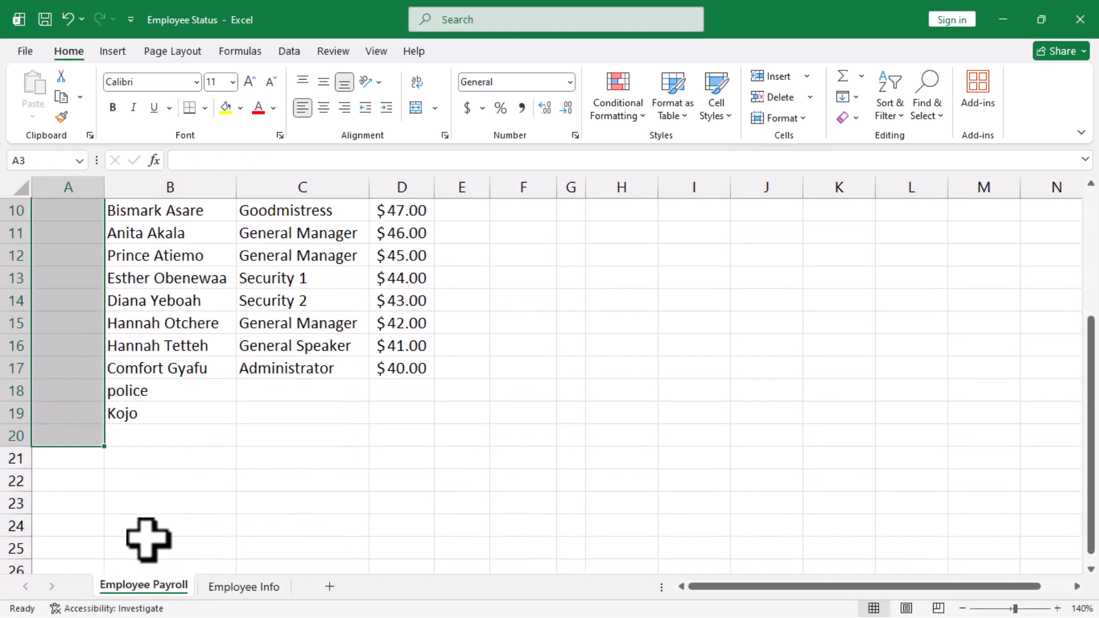
left_click_drag(158, 378, 147, 385)
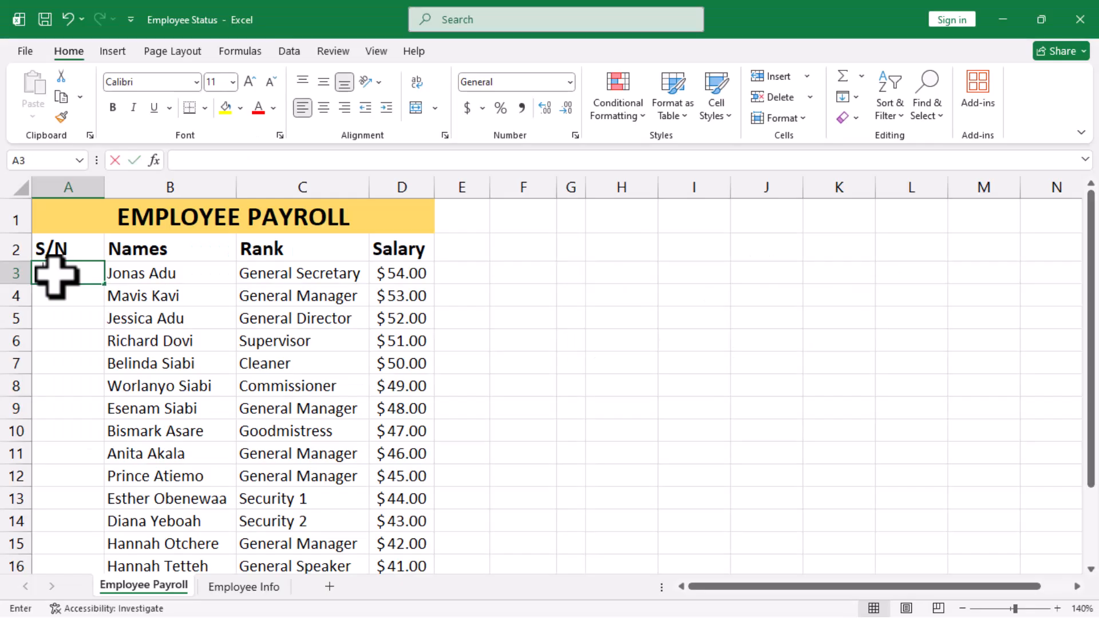
Enter a ROMAN formula in A3 with a nested ROW function that references A1.
type("=")
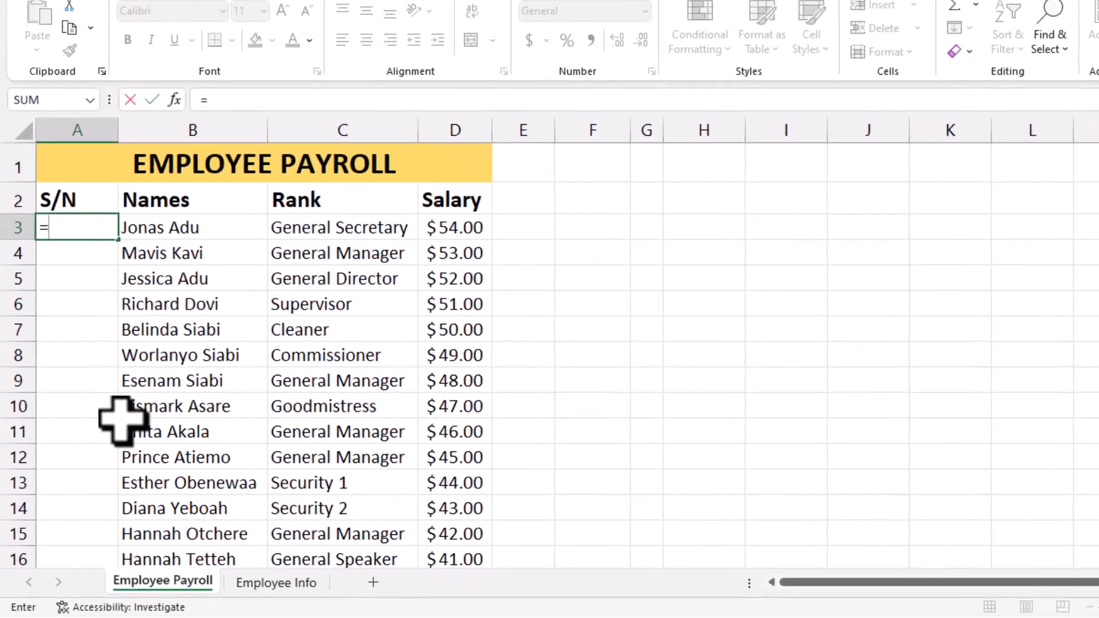
type("rom")
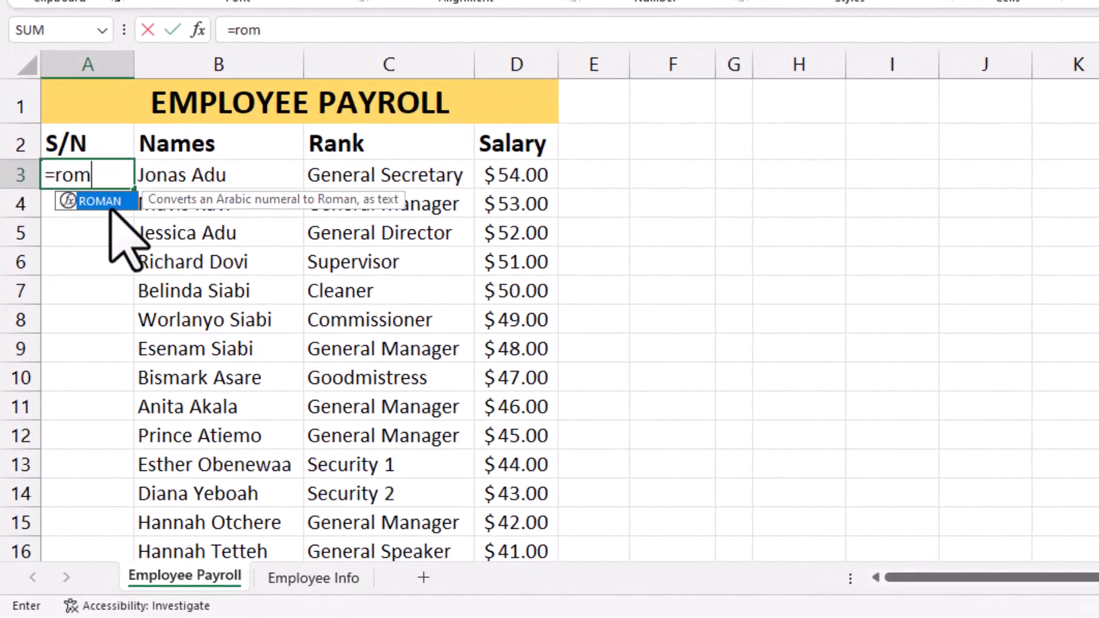
double_click(111, 202)
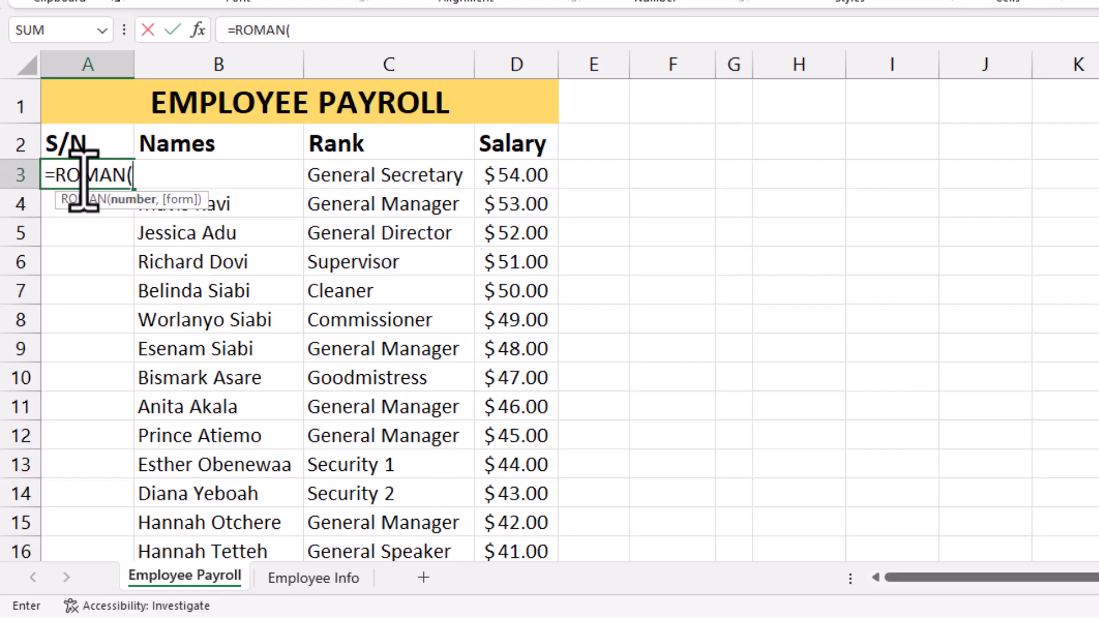
type("r")
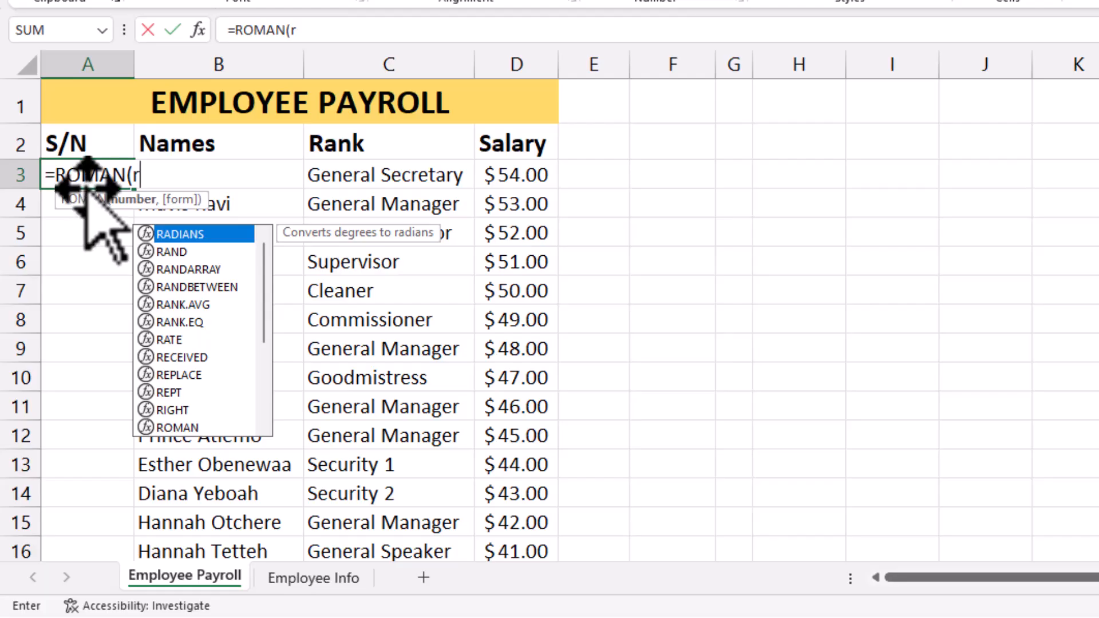
type("o")
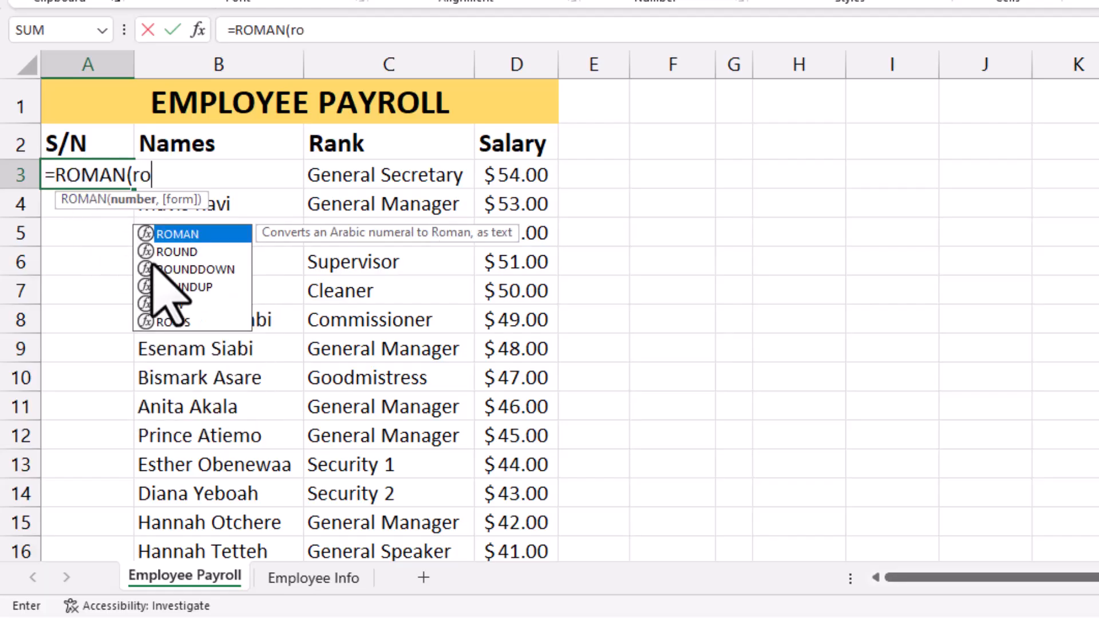
double_click(183, 305)
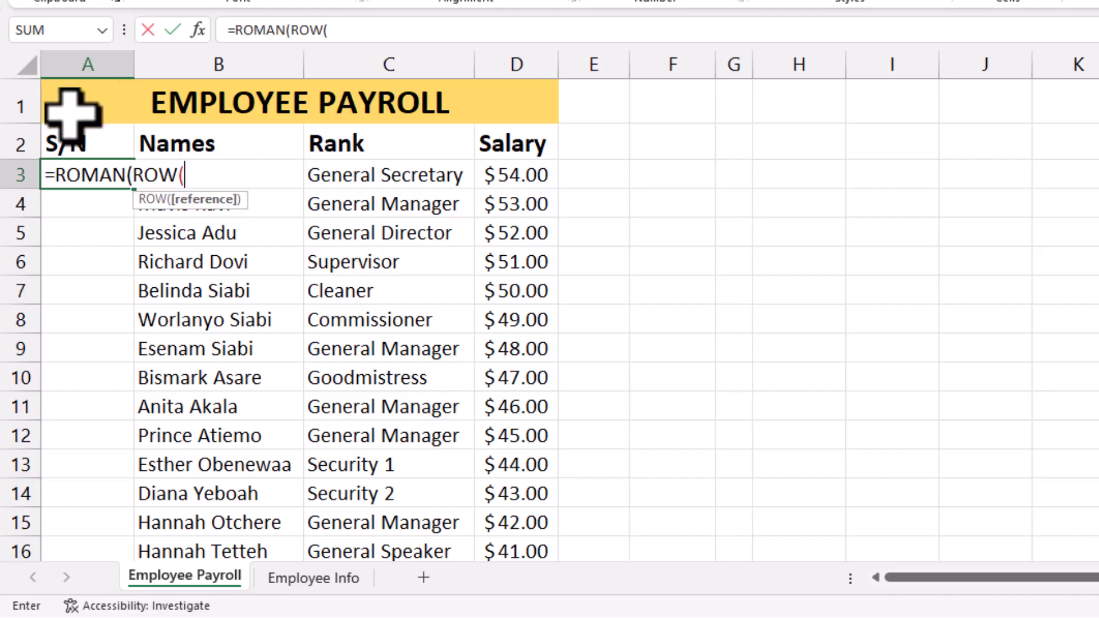
type("a1)")
key("Return")
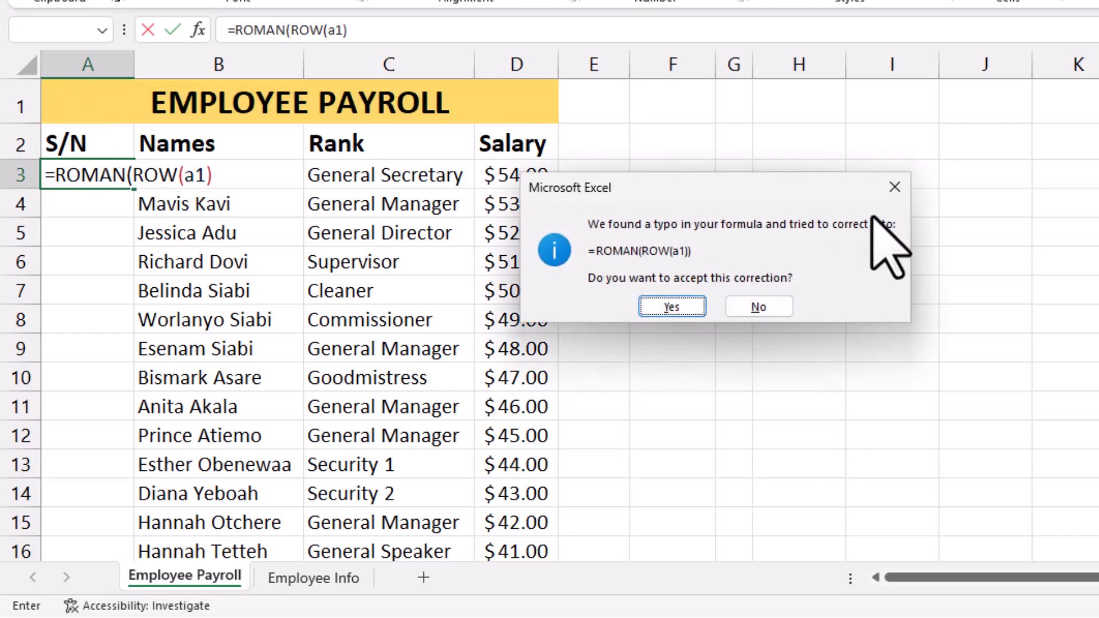
Decline the suggested correction and add the missing closing parenthesis so A3 contains =ROMAN(ROW(A1)).
left_click(895, 186)
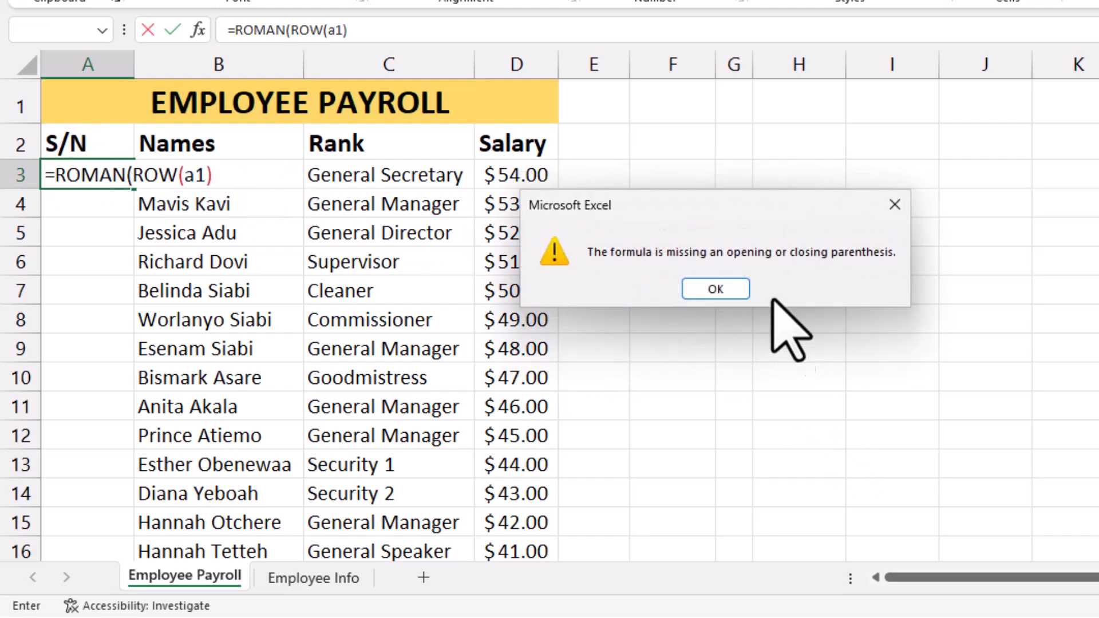
left_click(895, 204)
left_click(234, 175)
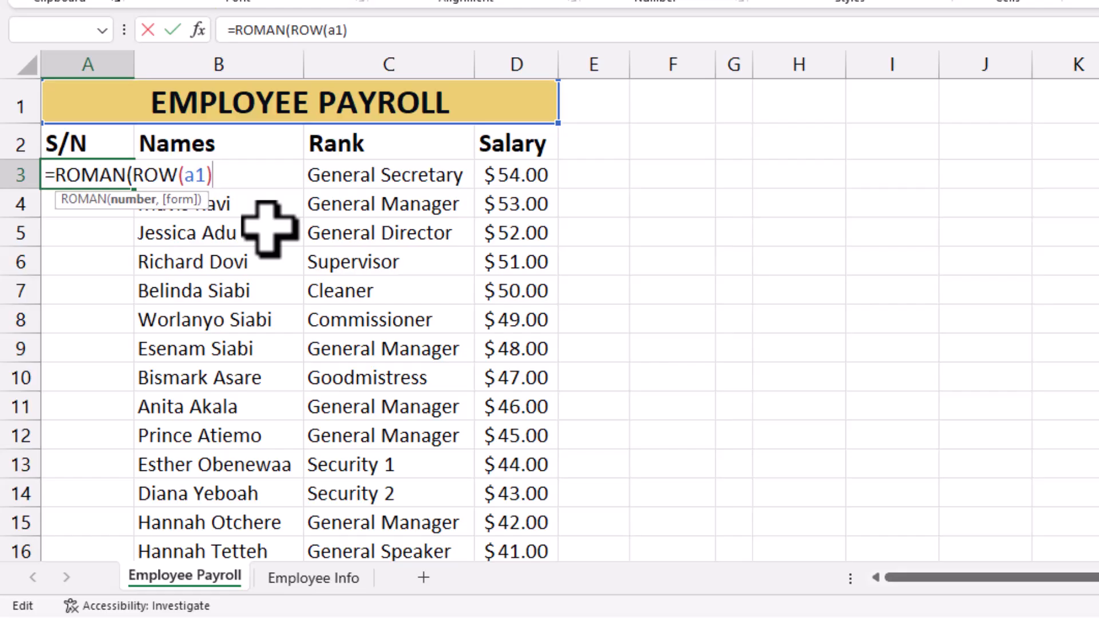
type(")")
key("Return")
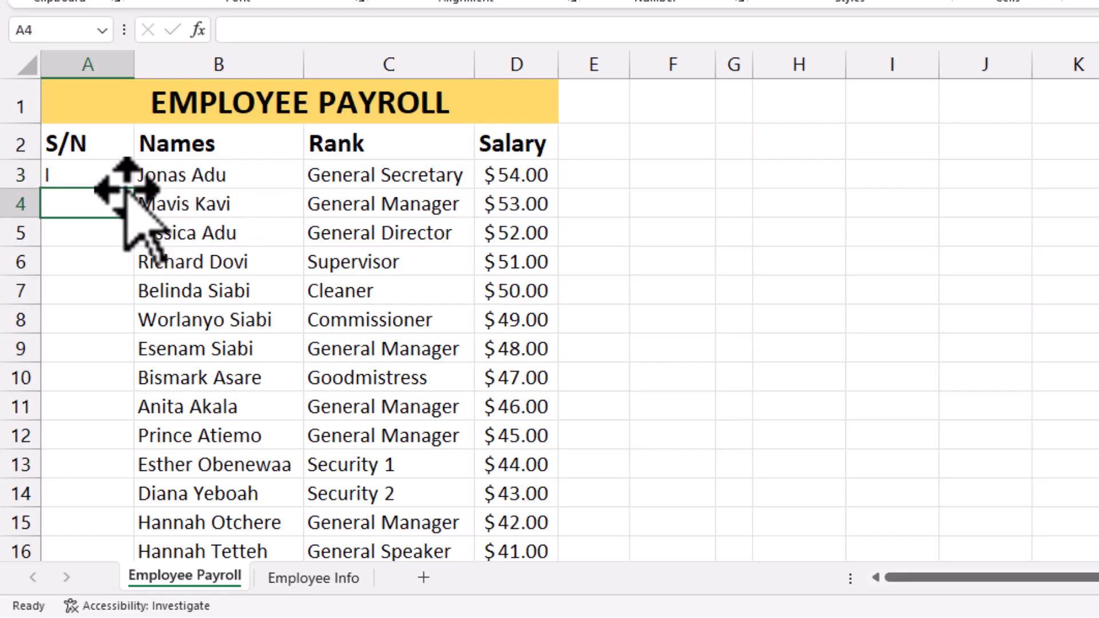
Fill the ROMAN formula from A3 down to A17 and review the numerals beside the employee names.
left_click(88, 176)
left_click_drag(132, 189, 83, 507)
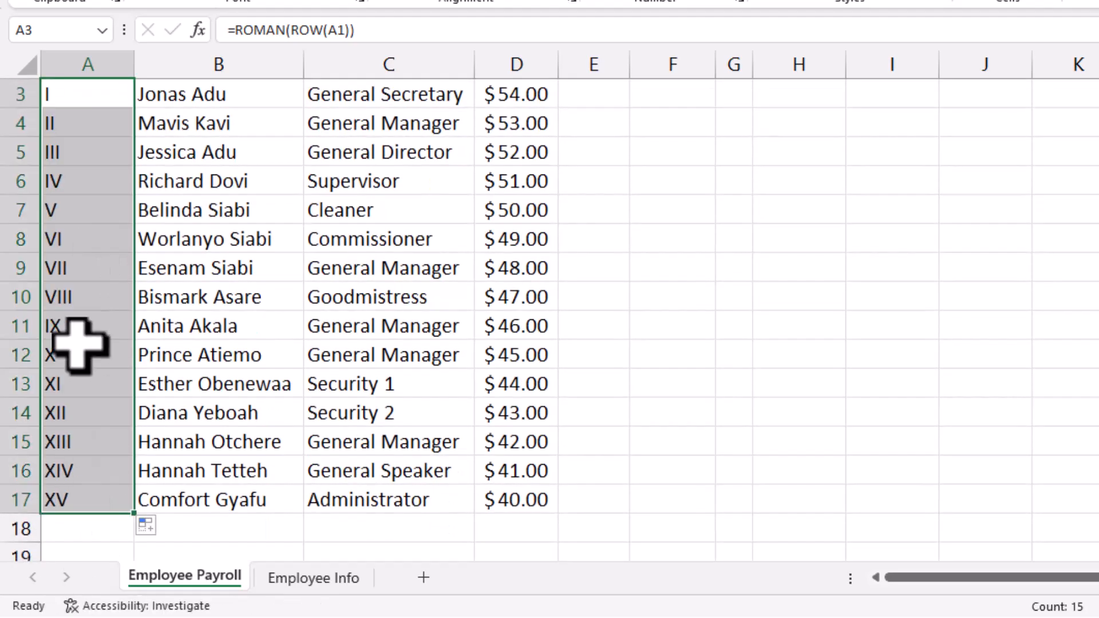
scroll(79, 319, "up", 1)
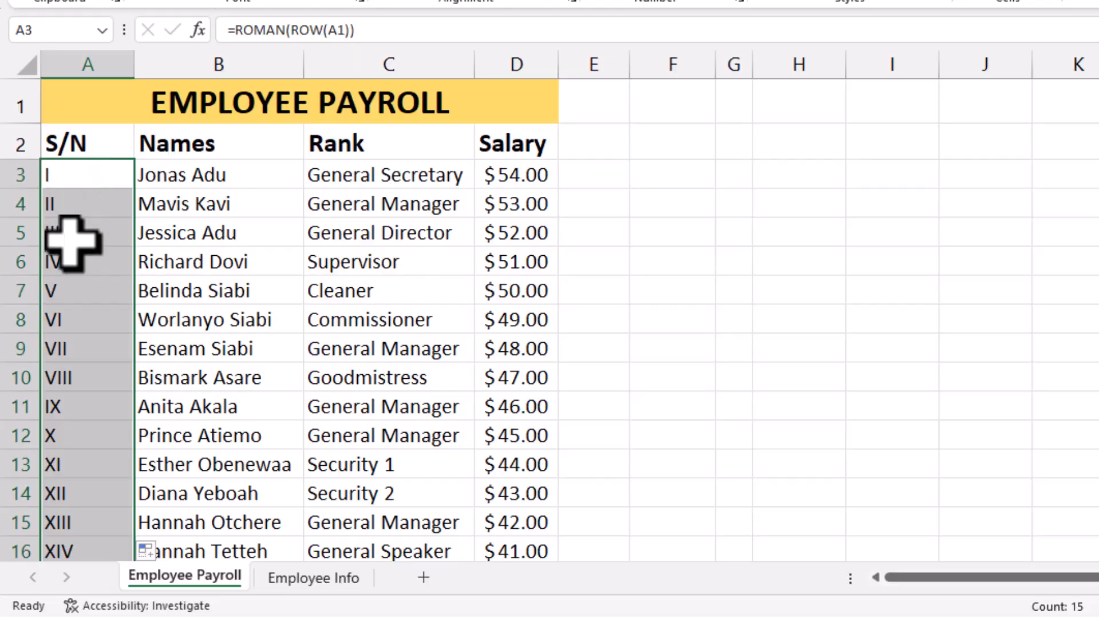
scroll(61, 275, "down", 3)
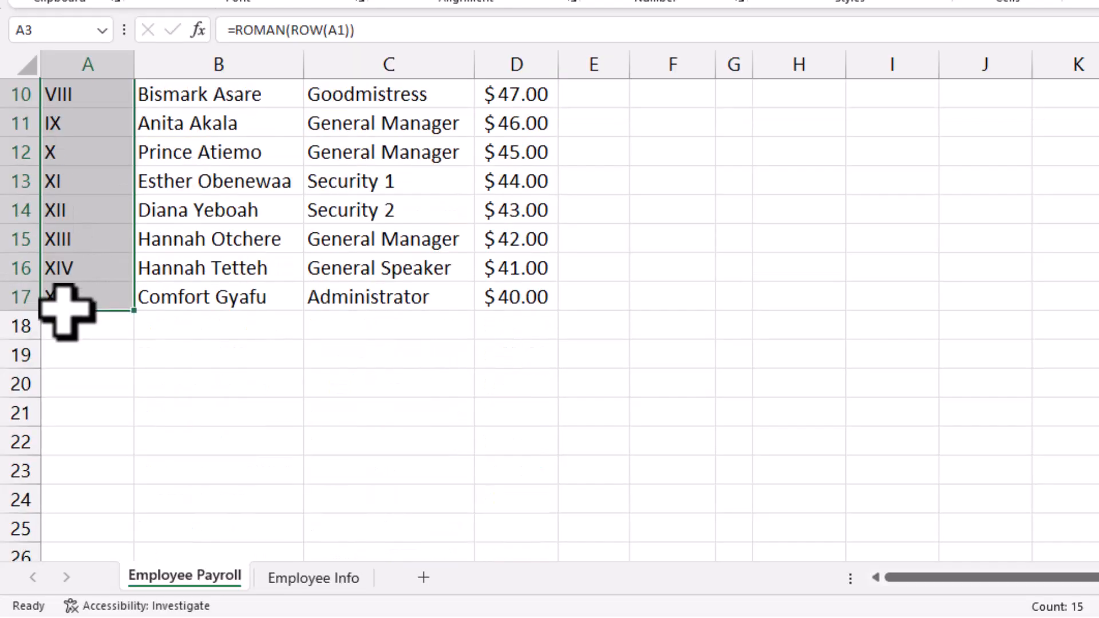
Extend the ROMAN formula from A17 down to A20 and enter the test entry "Police" in B18.
scroll(73, 360, "up", 3)
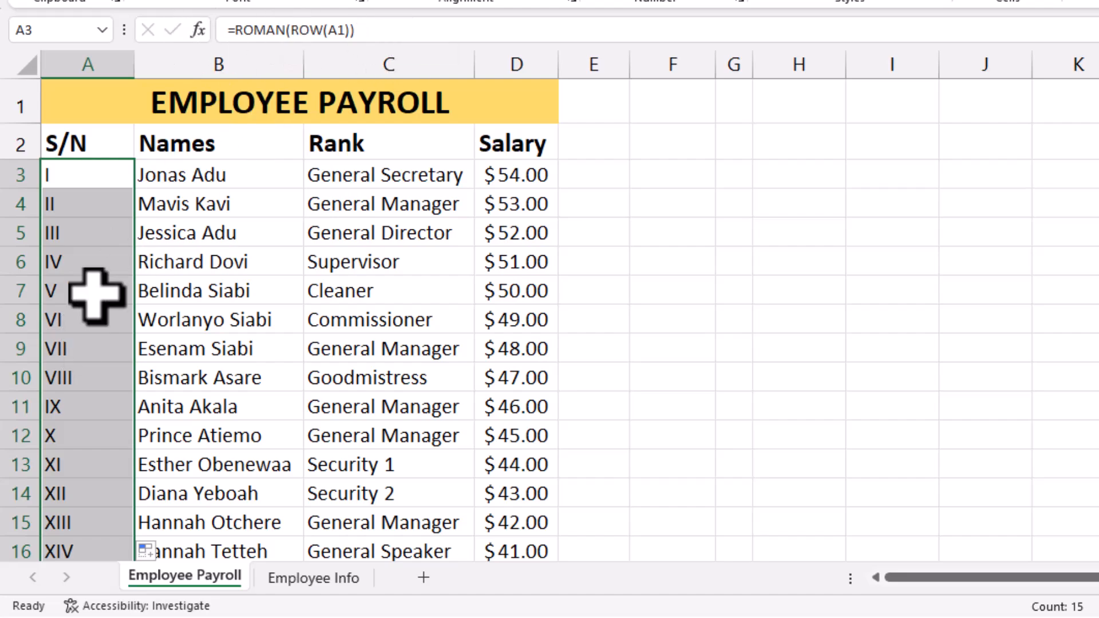
scroll(93, 294, "down", 2)
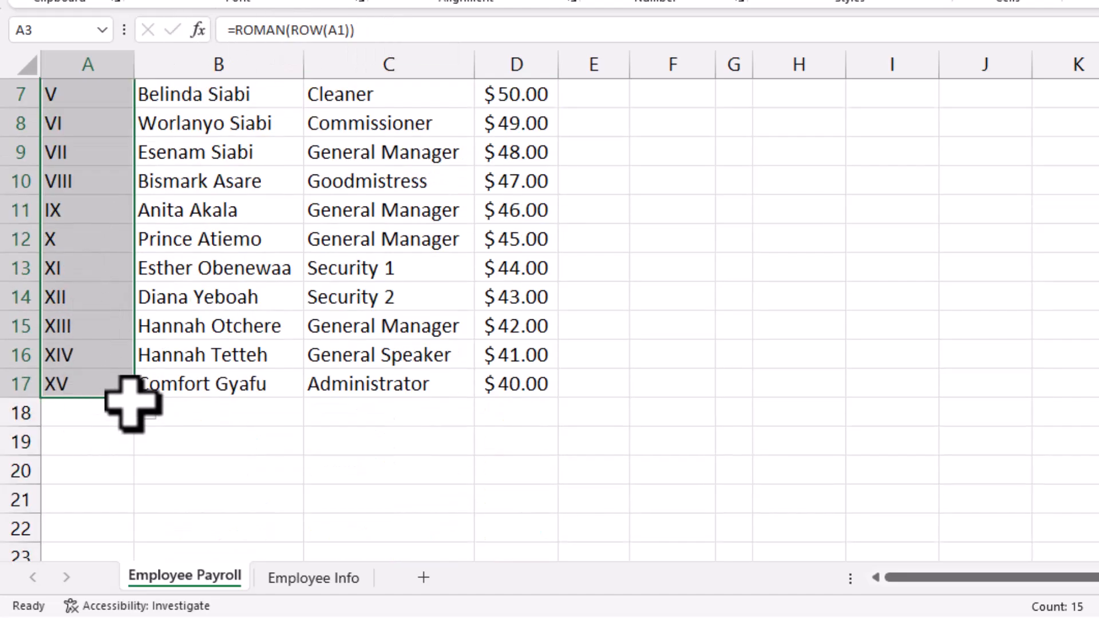
left_click_drag(134, 398, 136, 490)
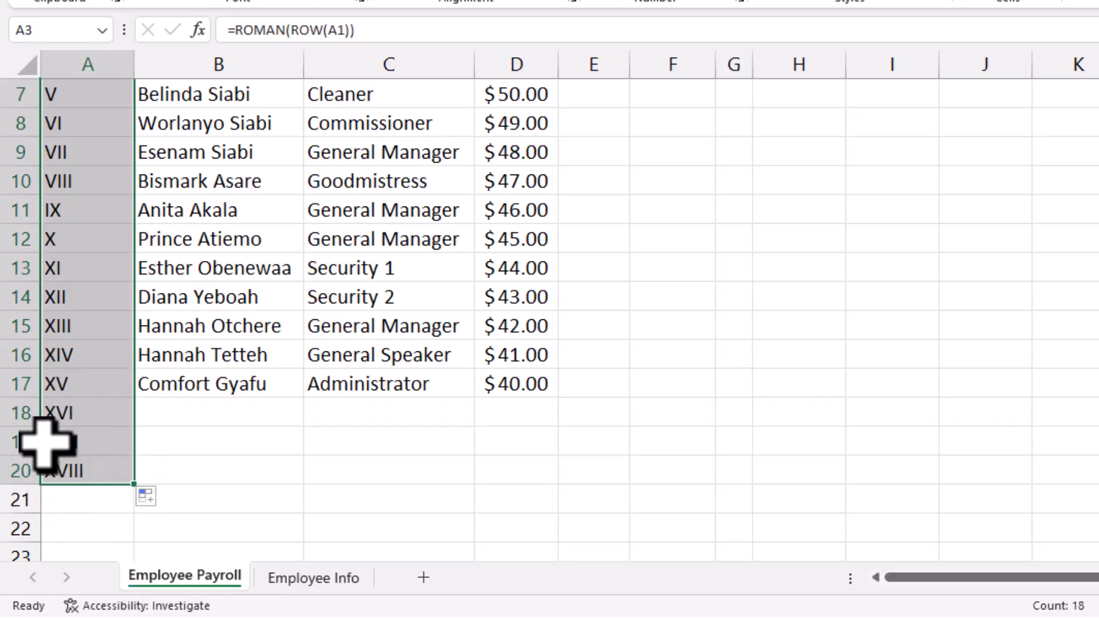
left_click(178, 416)
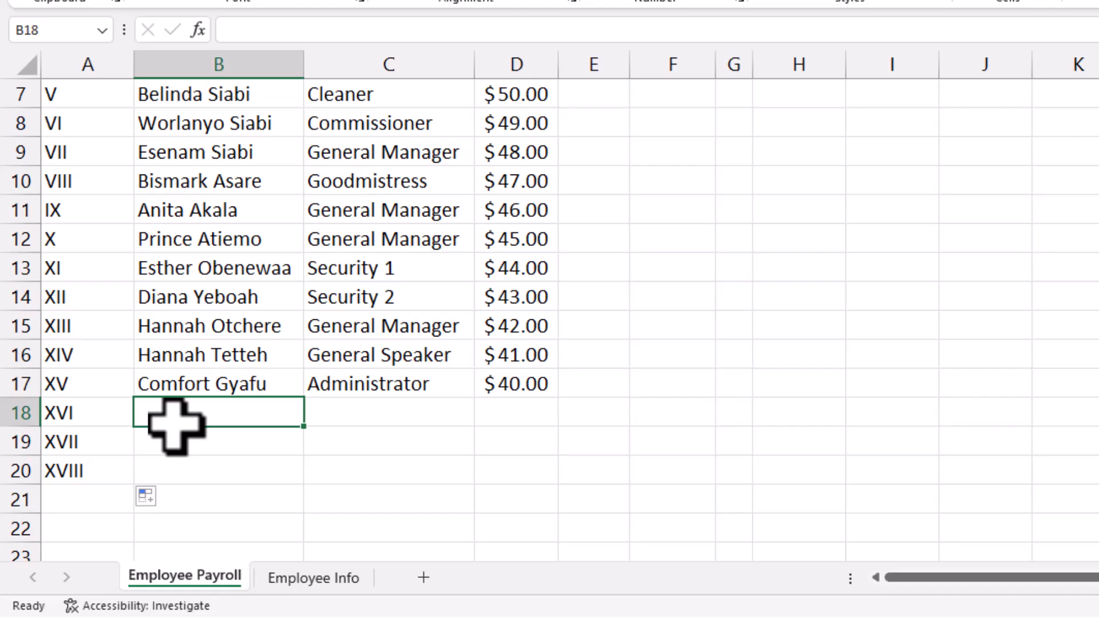
type("Police")
key("Return")
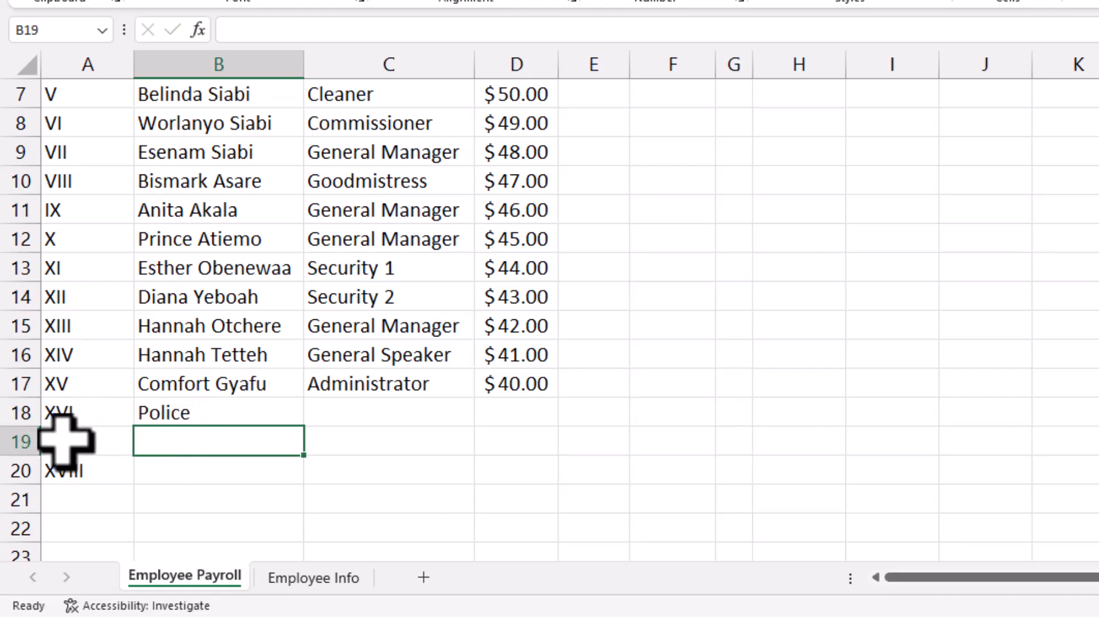
Clear the ROMAN formulas from the S/N column starting at A3, along with the test entry in B18.
scroll(61, 442, "up", 2)
left_click_drag(54, 182, 77, 380)
key("Delete")
scroll(78, 376, "up", 3)
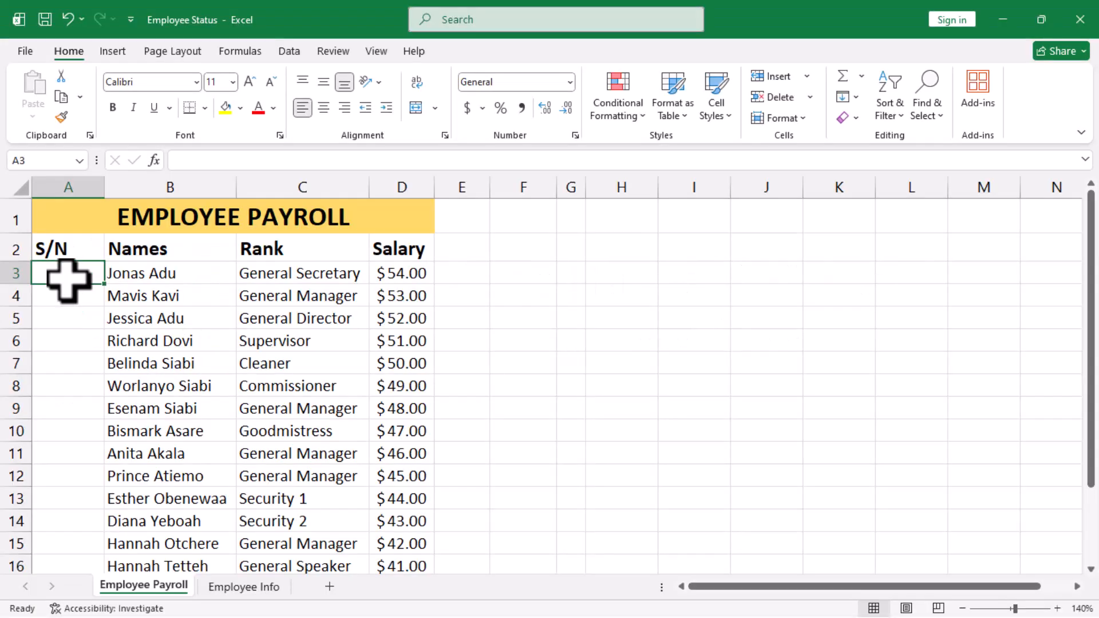
Enter =SUBTOTAL(3,$B$3:B3) in A3, choosing COUNTA as the function and locking the starting reference as absolute.
type("=subto")
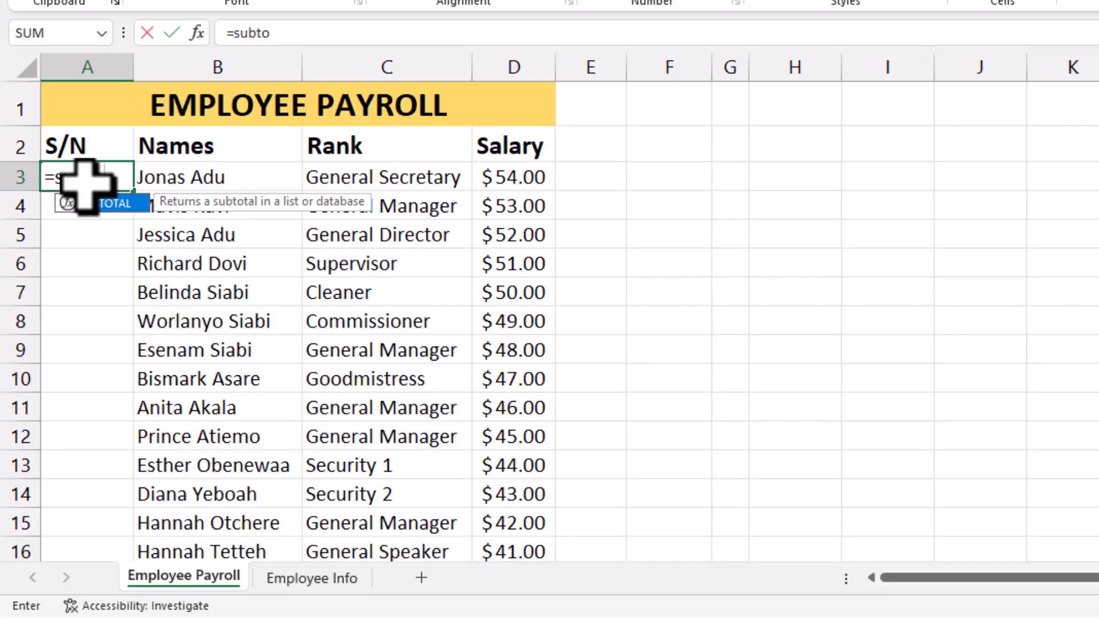
double_click(94, 206)
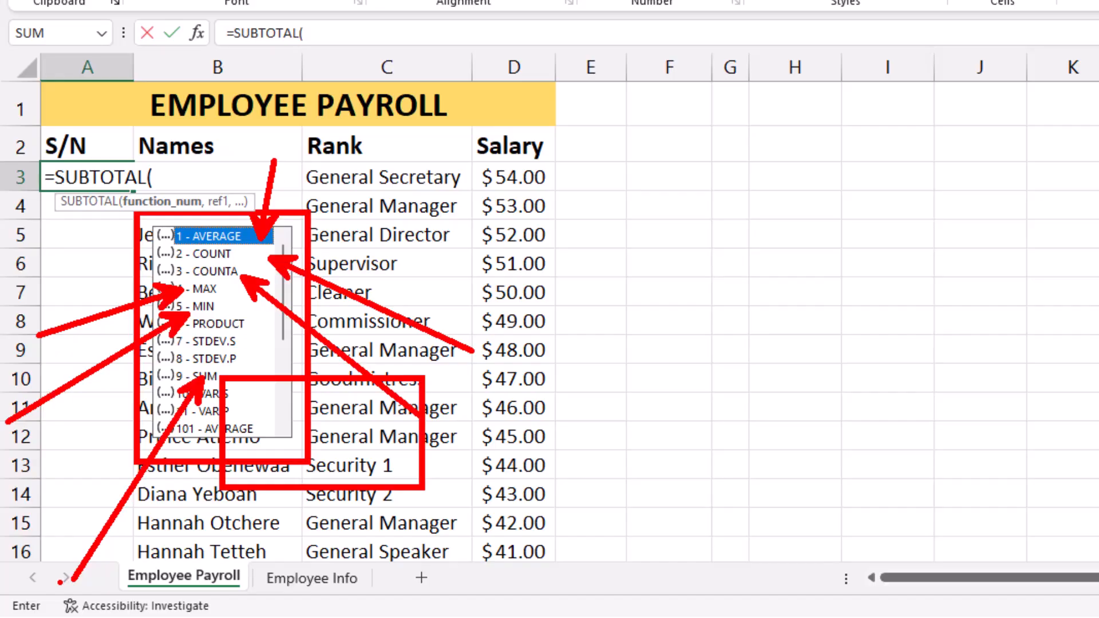
left_click(217, 271)
double_click(217, 271)
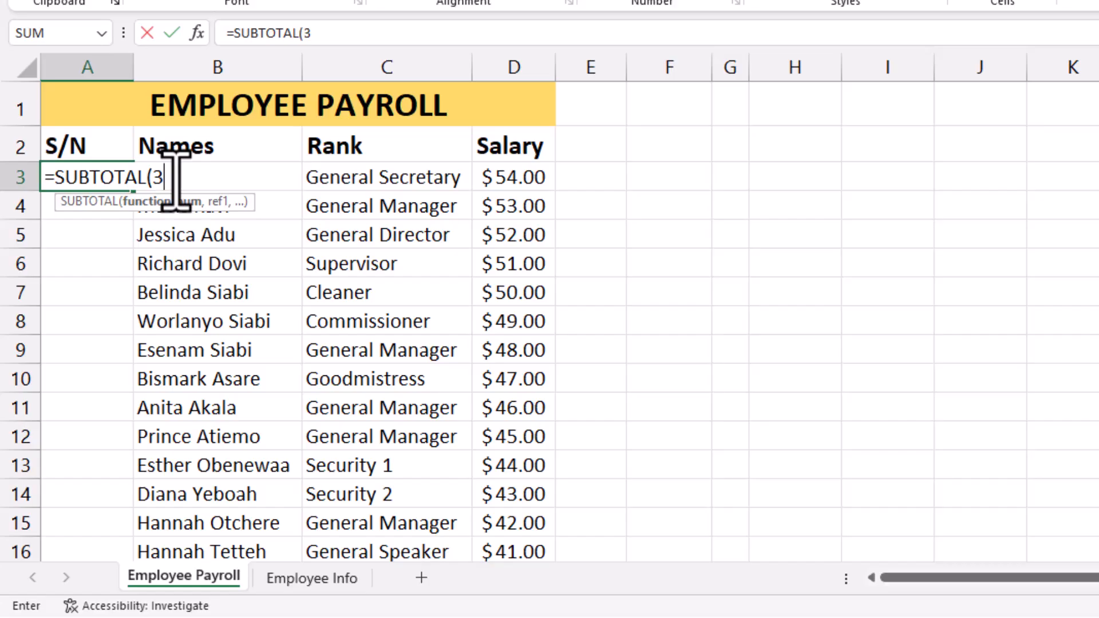
type(",")
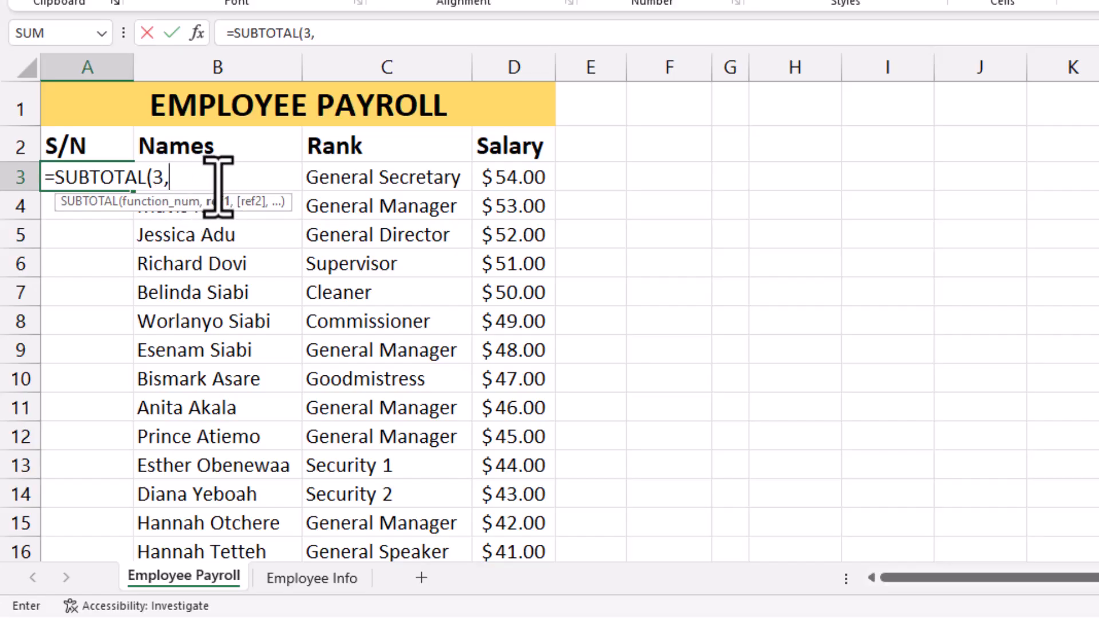
type("b3")
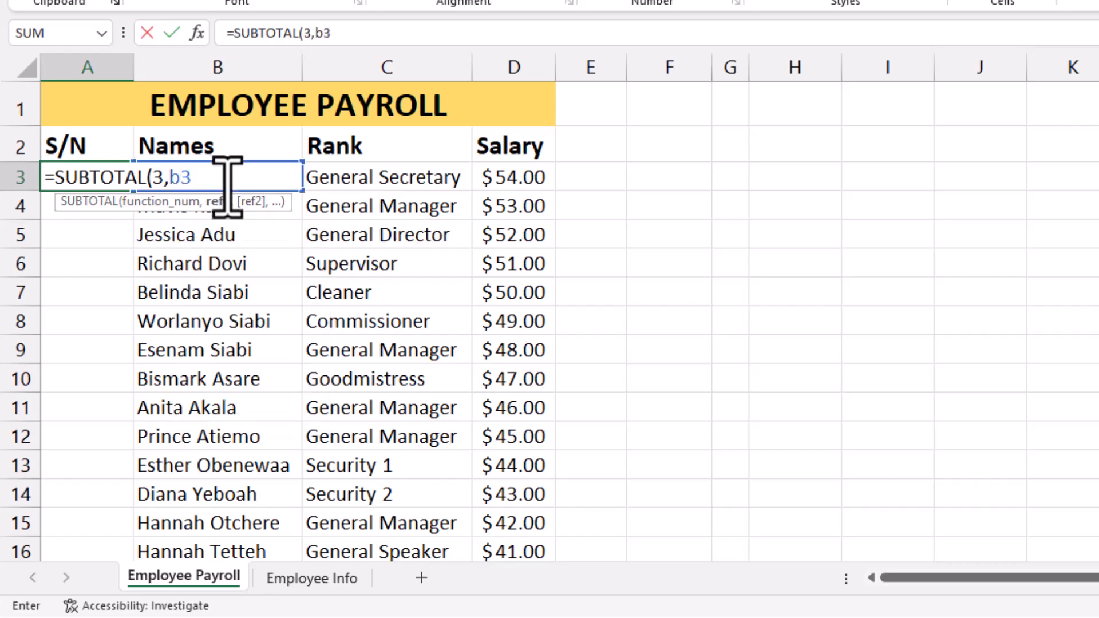
key("F4")
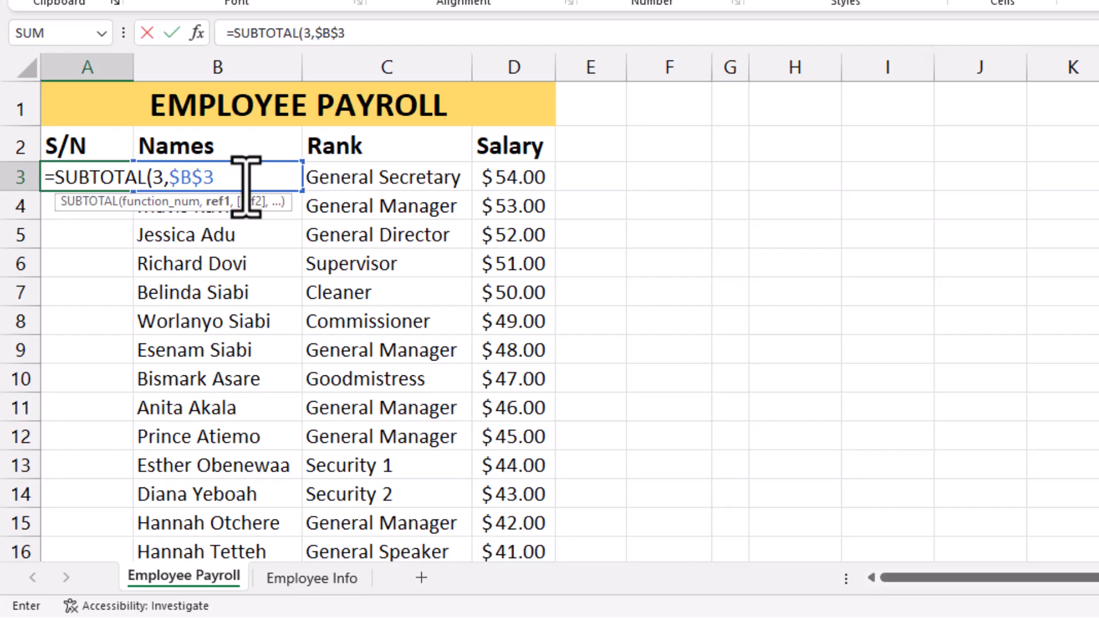
type(":b")
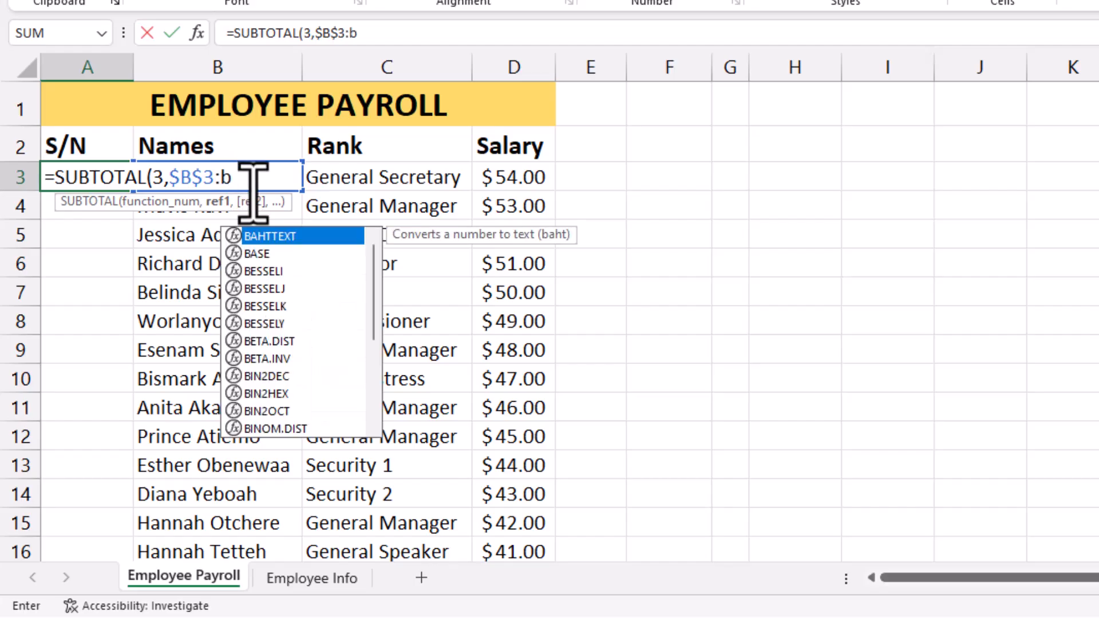
type("3)")
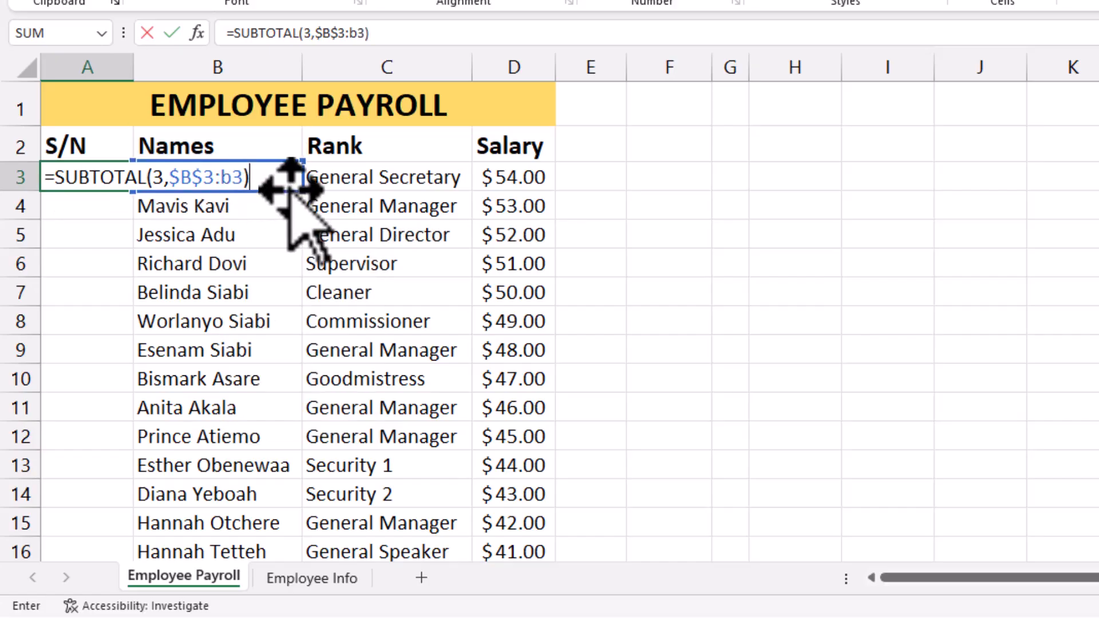
key("Return")
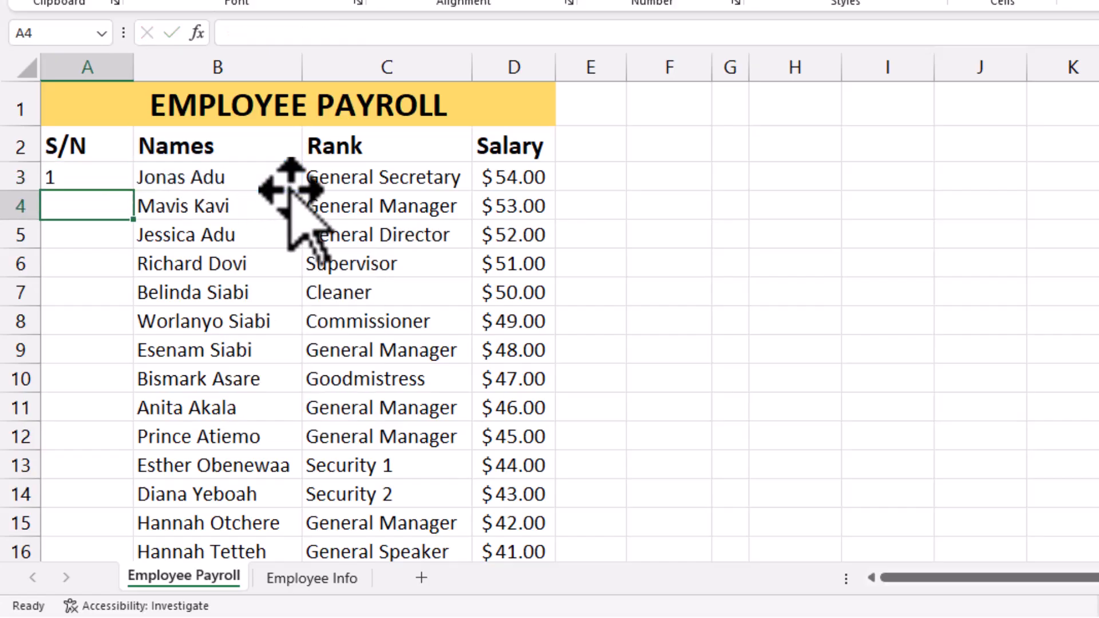
Fill the SUBTOTAL formula from A3 down to A17 beside the employee names.
left_click(119, 172)
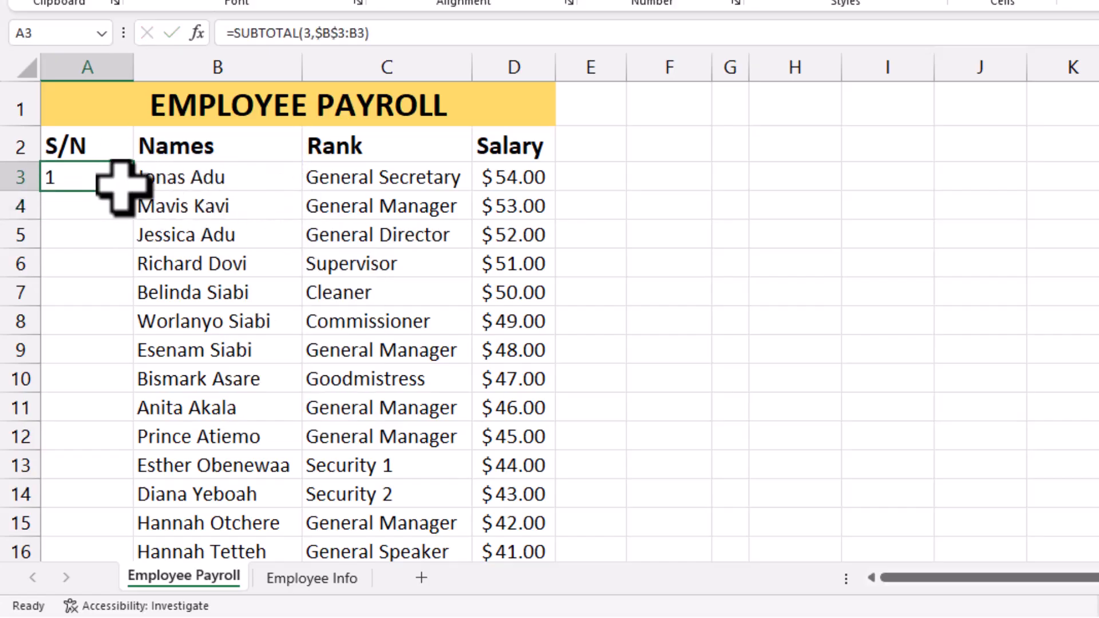
mouse_move(131, 189)
left_mouse_down()
mouse_move(122, 604)
mouse_move(123, 503)
mouse_move(126, 519)
left_mouse_up()
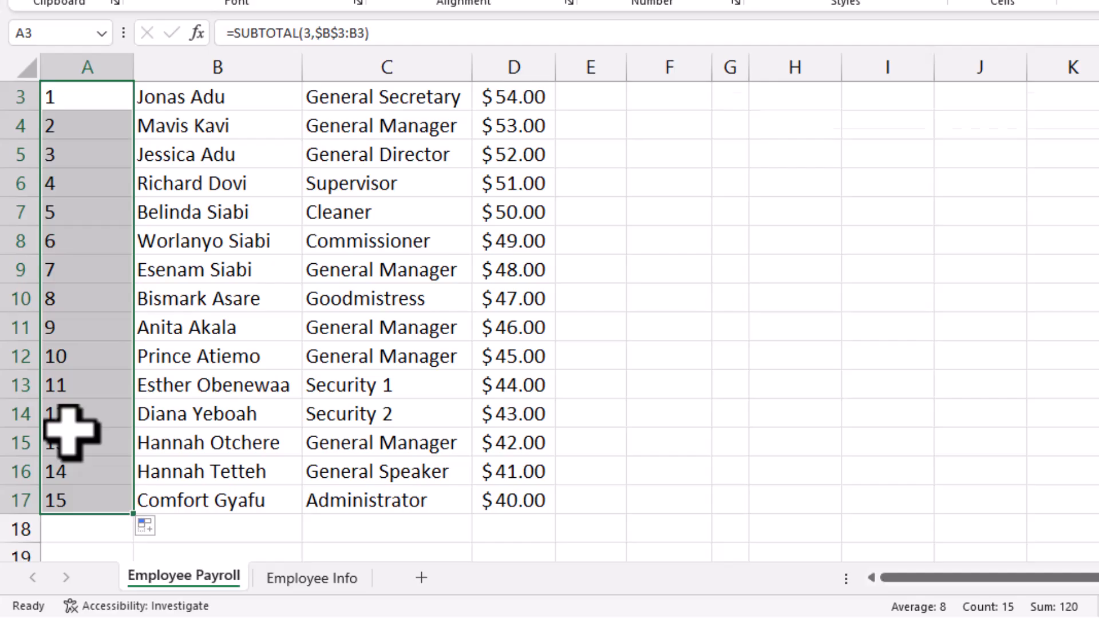
scroll(68, 432, "up", 1)
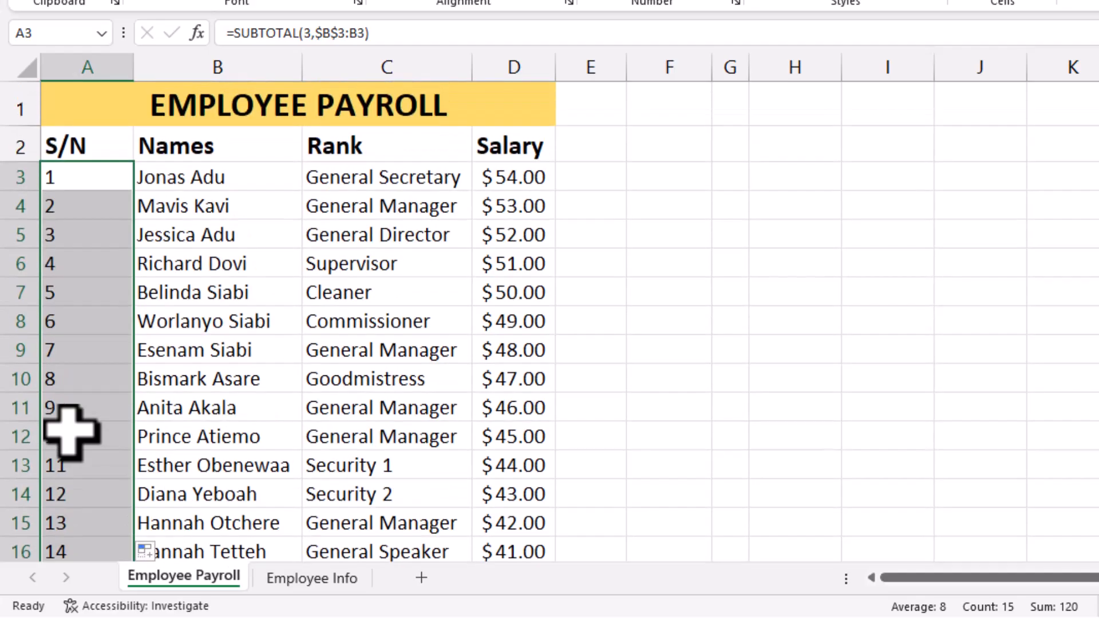